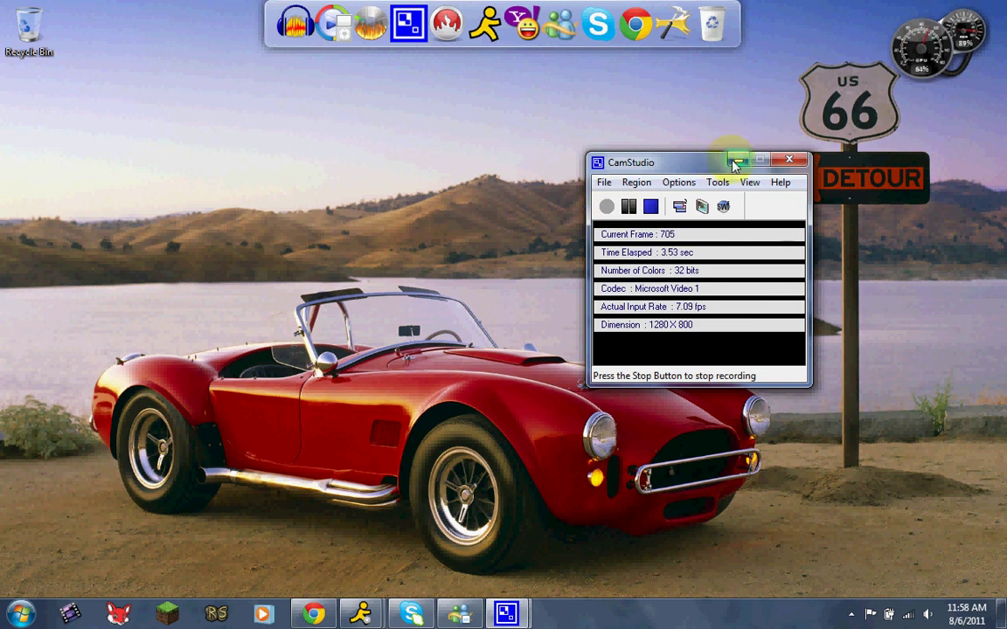
Step: Minimize the CamStudio window to clear the desktop
click(737, 162)
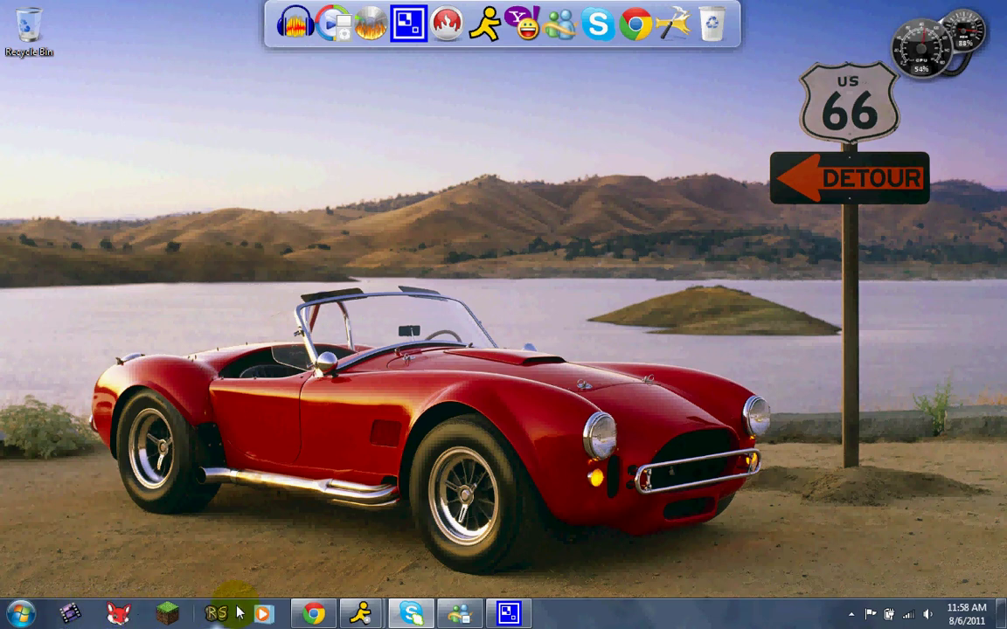
mouse_move(313, 614)
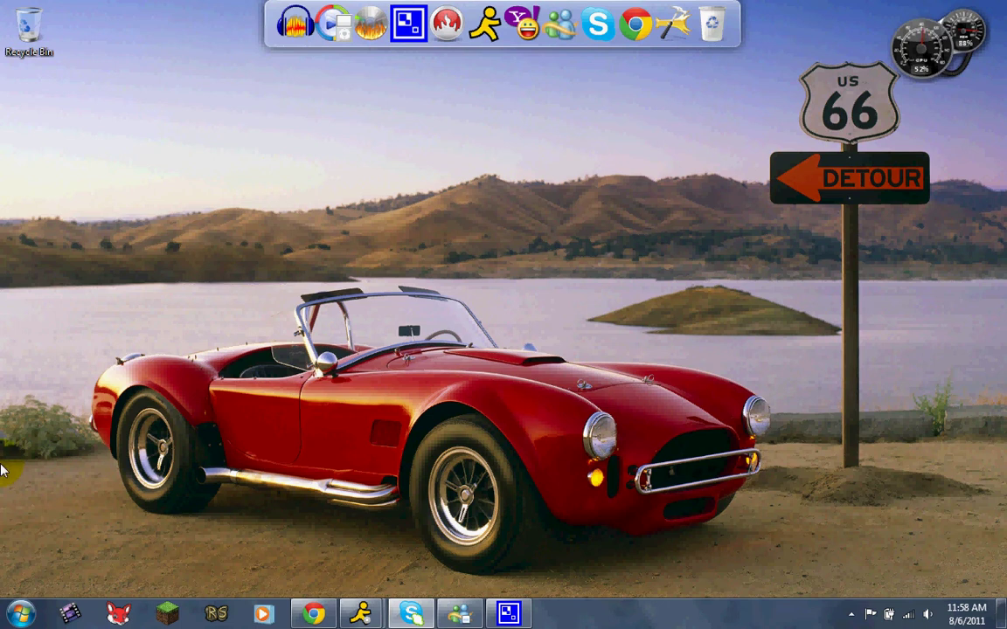
Step: Pin Microsoft Virtual PC from the Start menu's program list to the taskbar
click(12, 617)
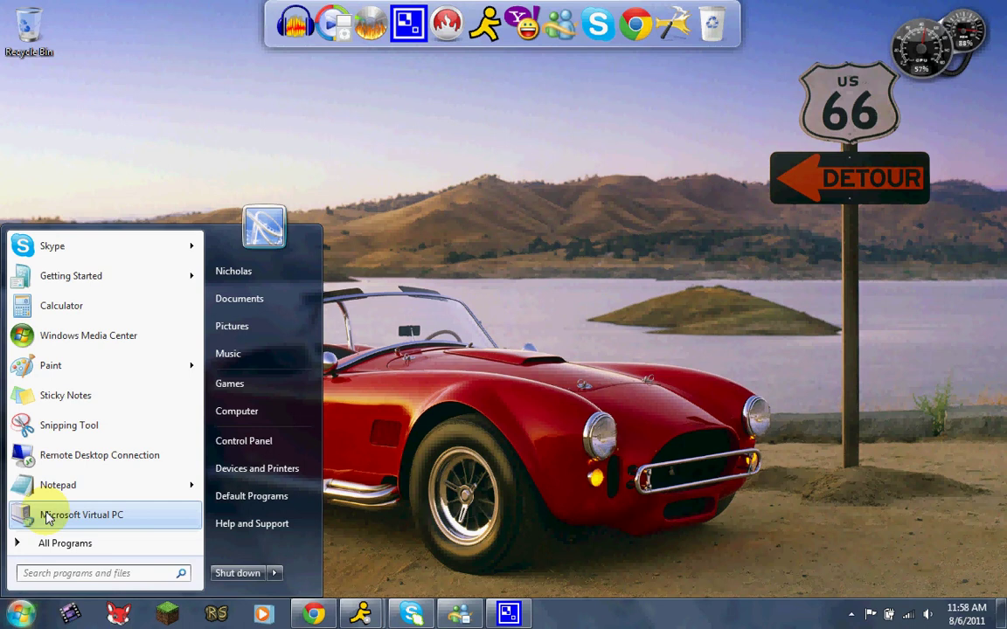
right_click(46, 516)
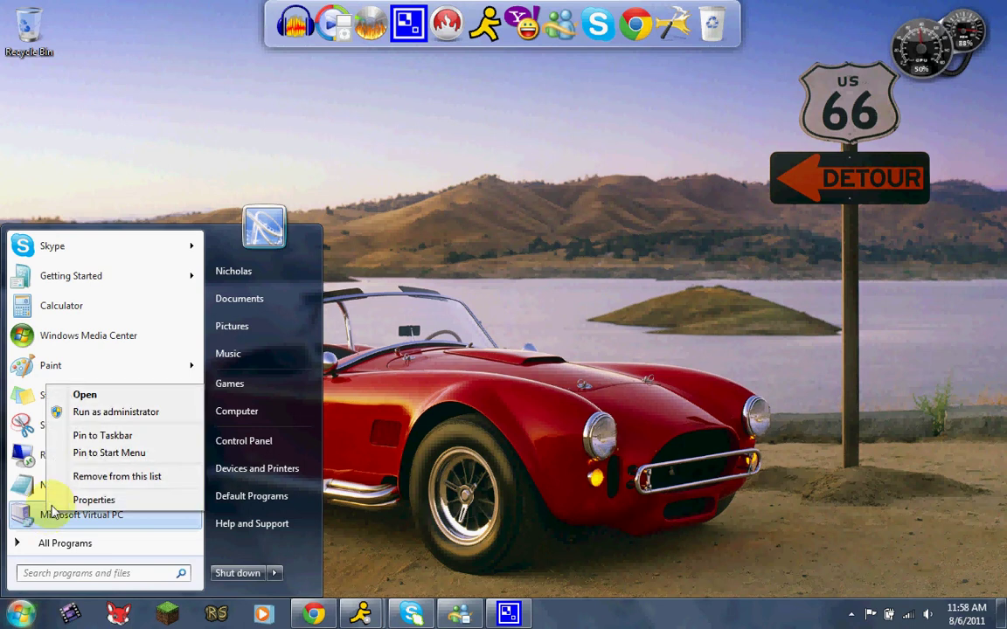
click(90, 434)
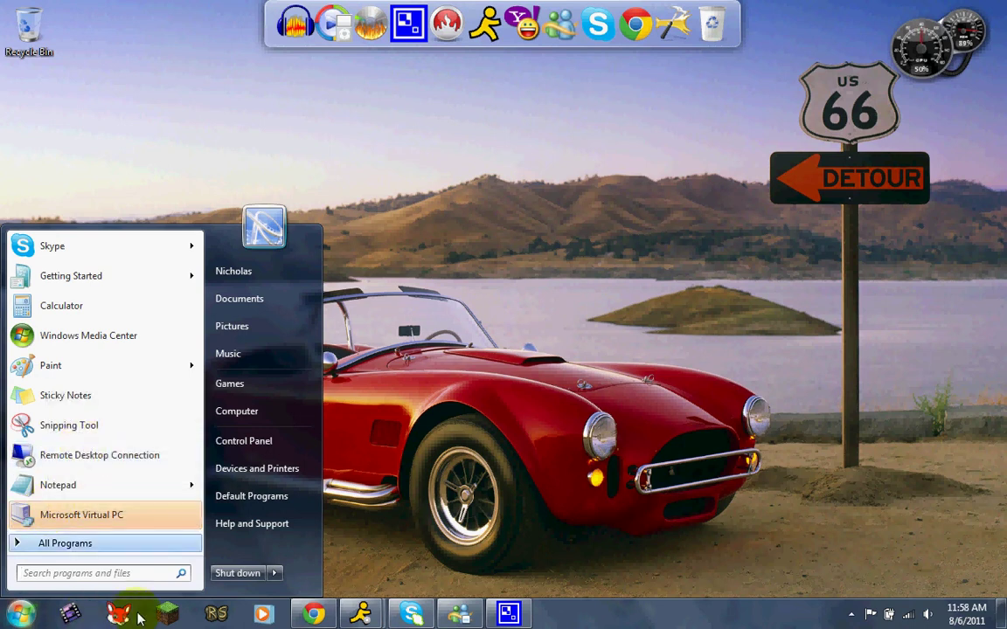
right_click(64, 527)
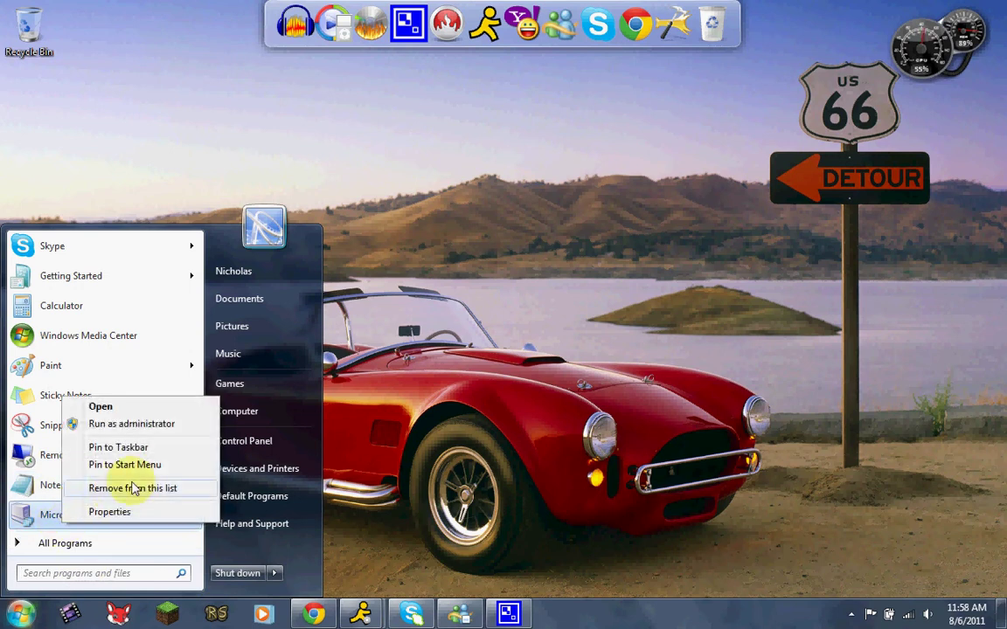
key(Escape)
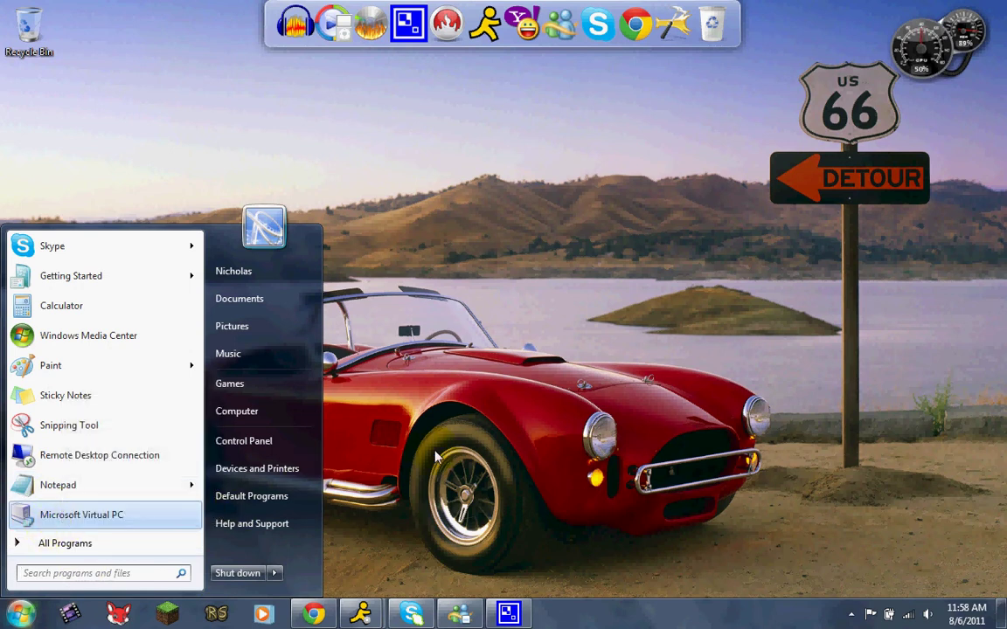
drag(138, 512, 649, 581)
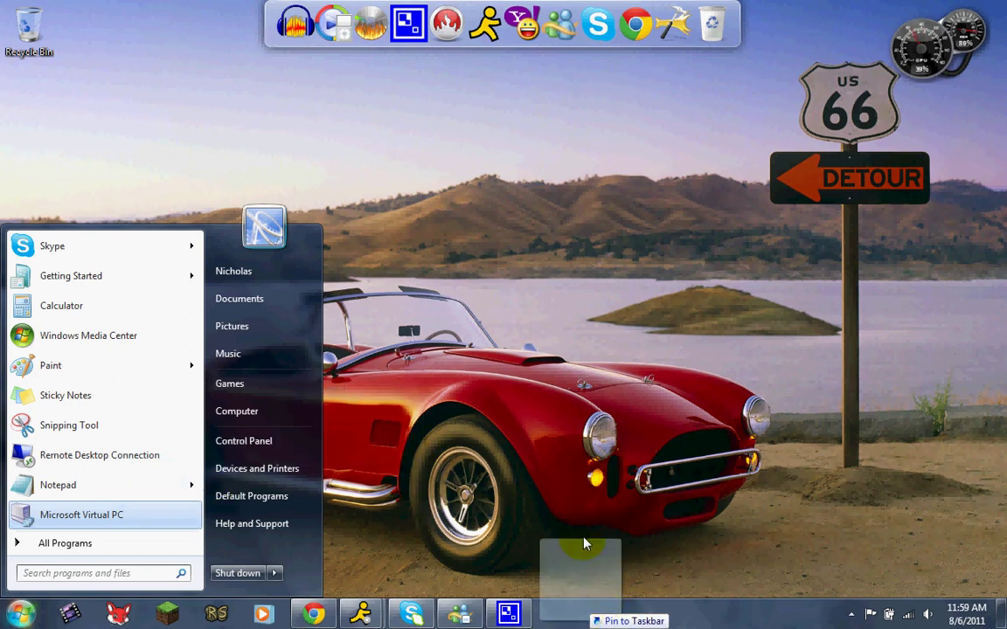
drag(585, 543, 594, 477)
drag(476, 508, 640, 551)
drag(319, 256, 580, 614)
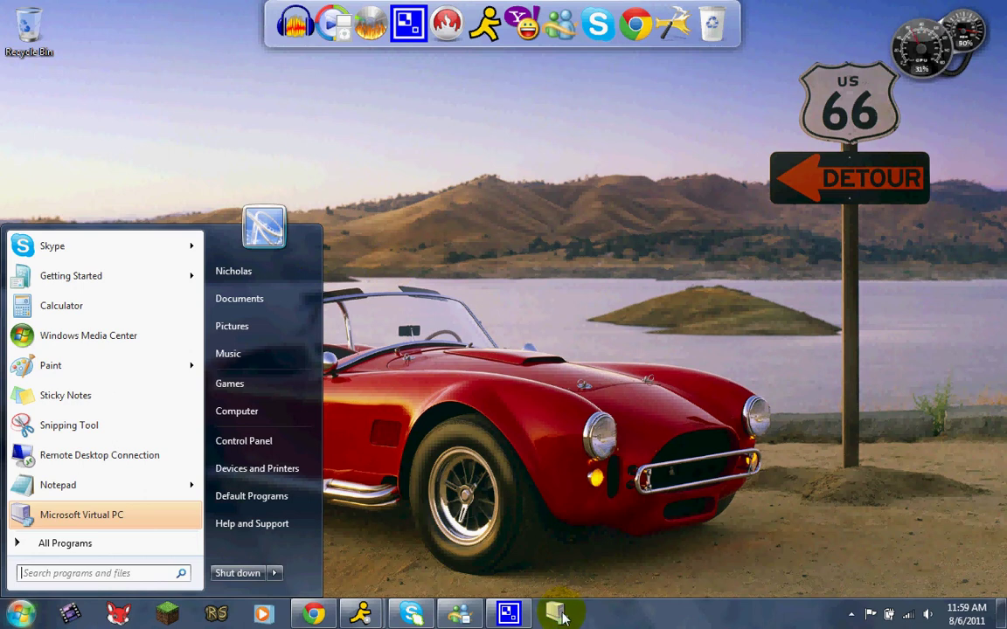
Step: Open the pinned Microsoft Virtual PC, cancel the New Virtual Machine Wizard and close the console
click(540, 444)
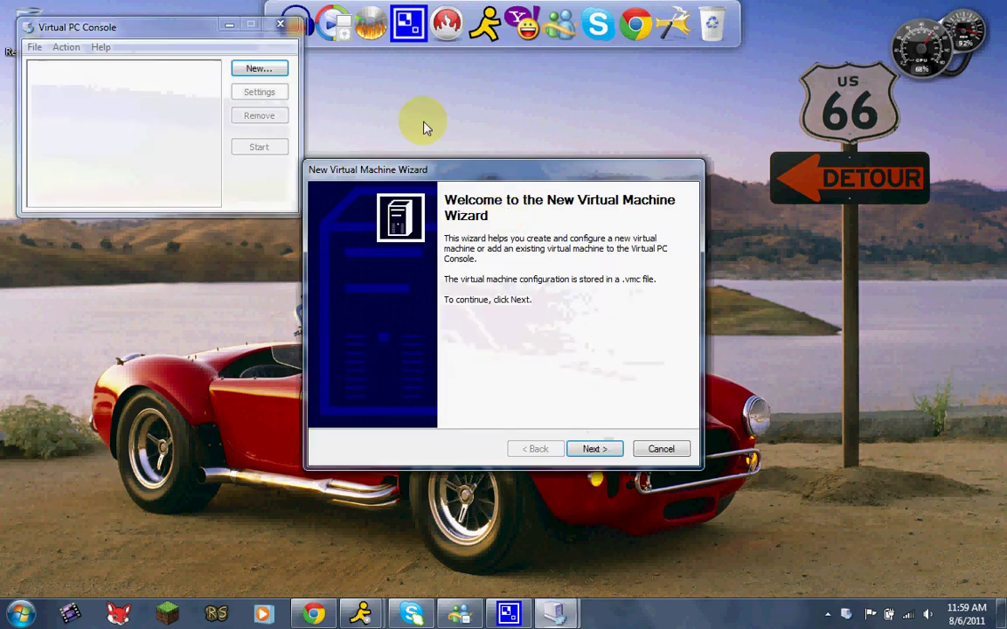
click(660, 449)
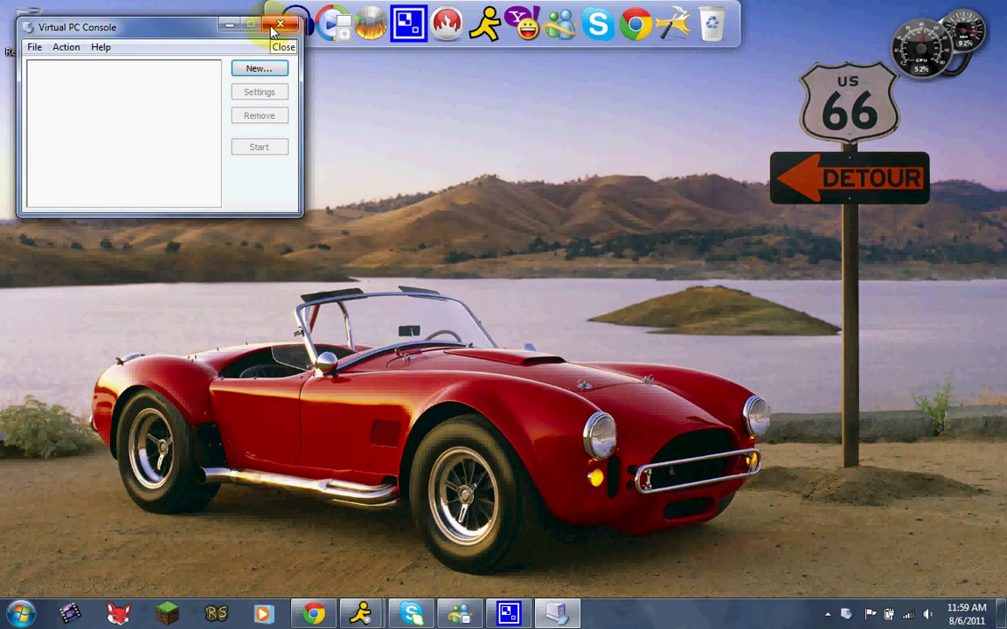
click(278, 25)
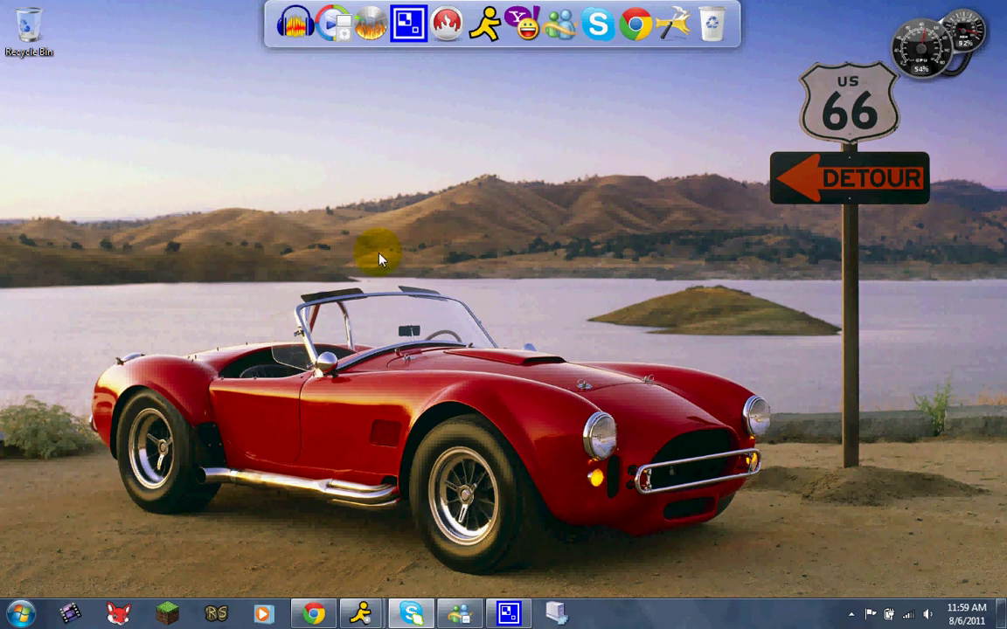
Step: Unpin Microsoft Virtual PC from the taskbar
right_click(553, 619)
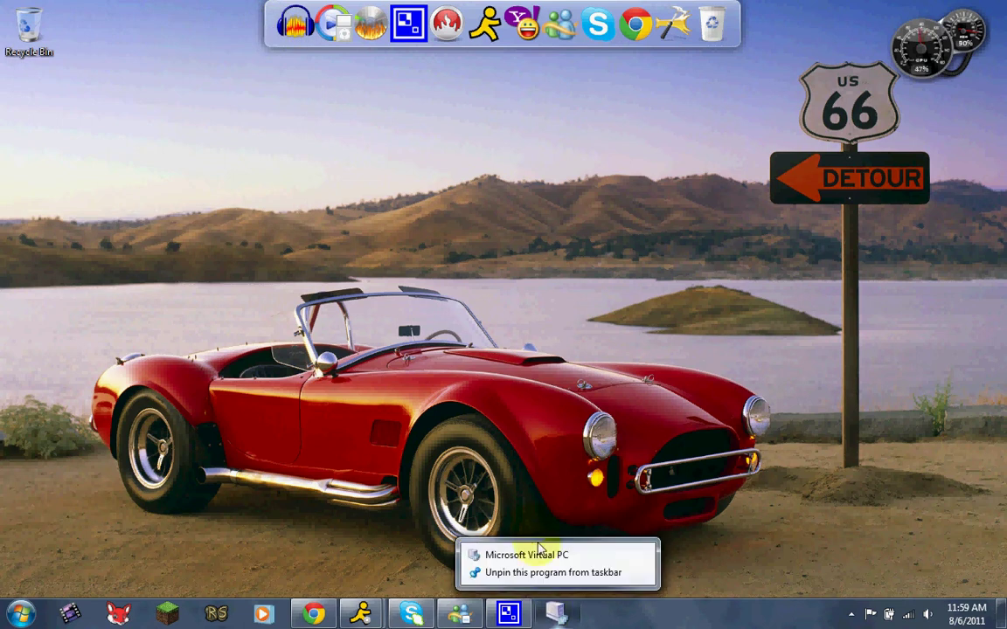
click(486, 519)
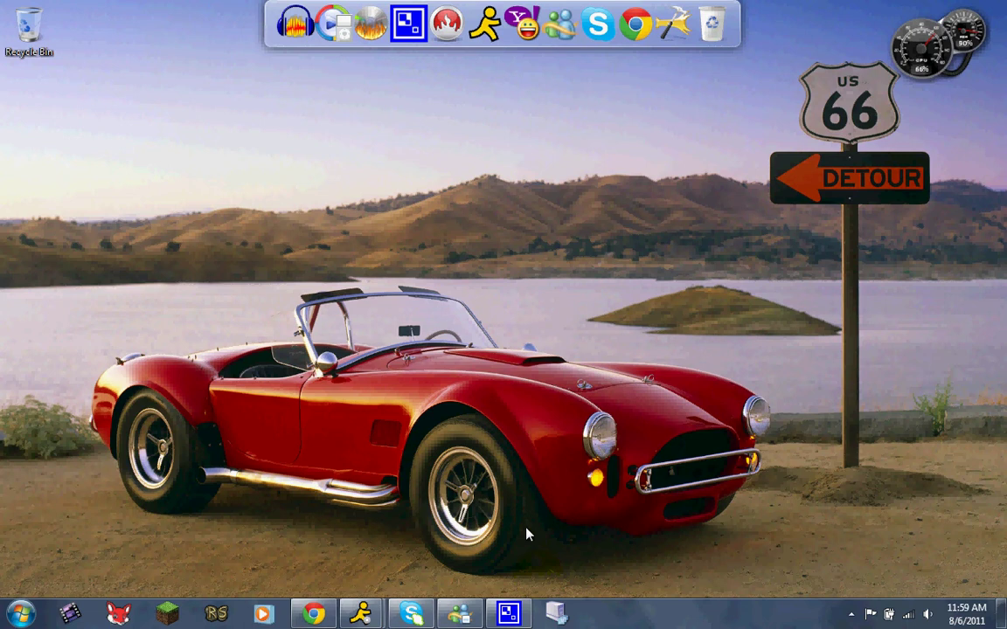
right_click(557, 616)
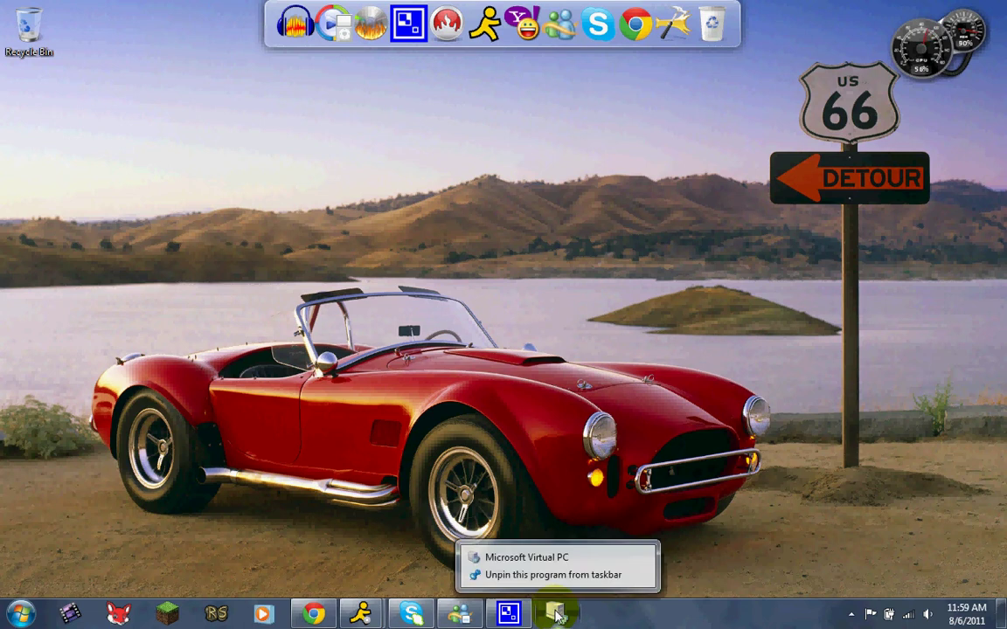
click(522, 576)
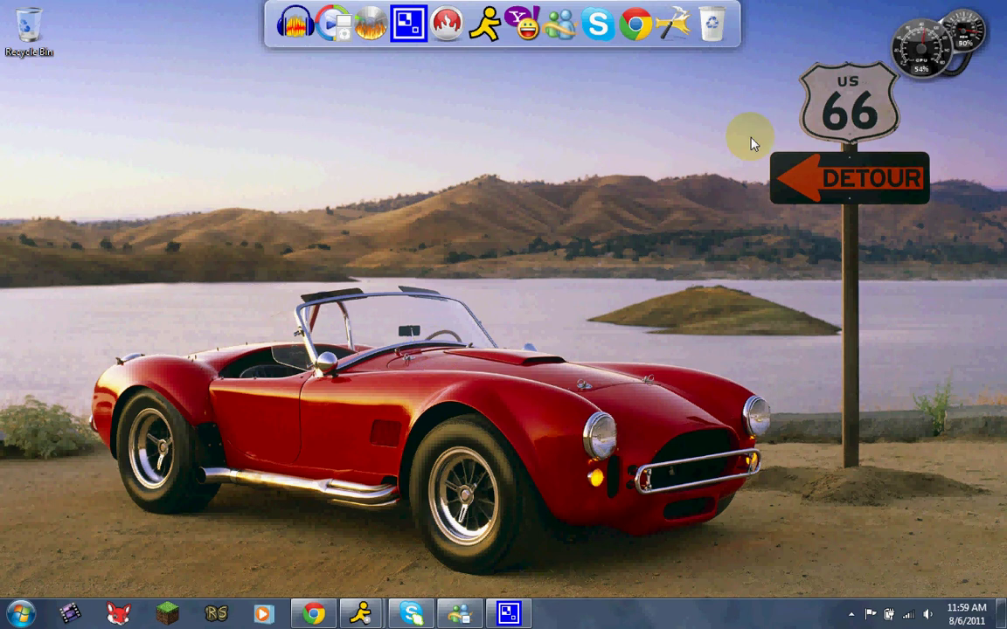
Step: Move the CPU meter gadget across the desktop onto the car and return it to its original corner
drag(928, 44, 347, 425)
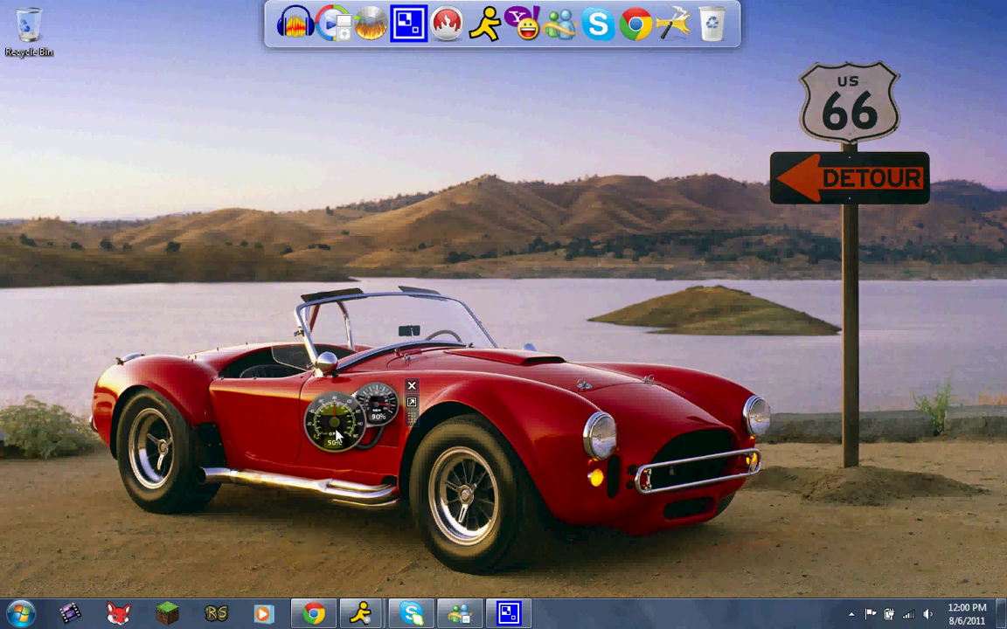
drag(315, 397, 490, 162)
drag(618, 129, 909, 79)
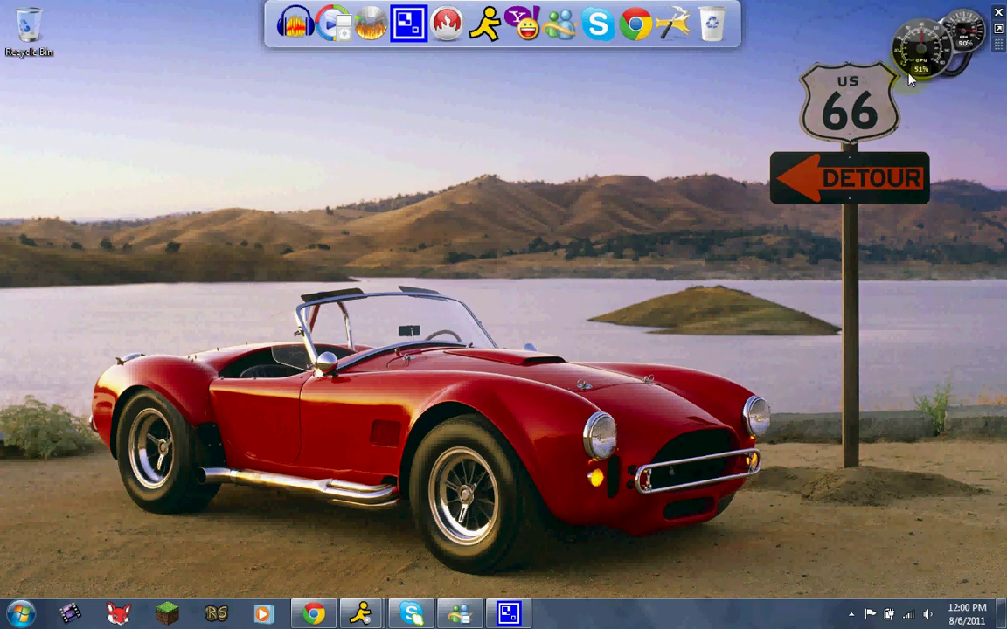
Step: Set the speaker volume to 39 and dismiss the volume control
click(929, 617)
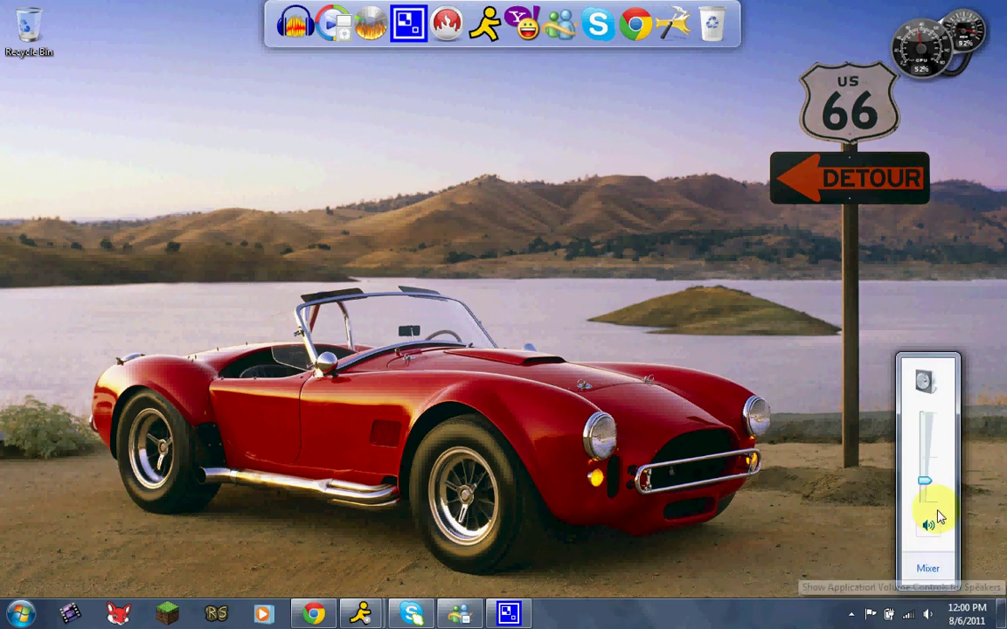
drag(925, 480, 918, 437)
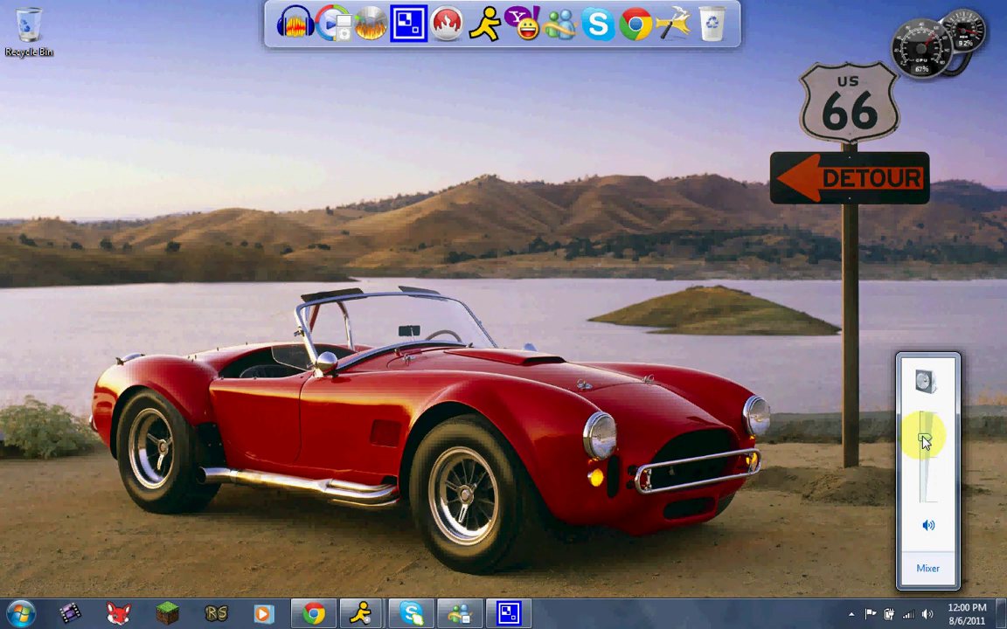
mouse_move(925, 440)
mouse_down()
mouse_move(924, 497)
mouse_move(929, 460)
mouse_up()
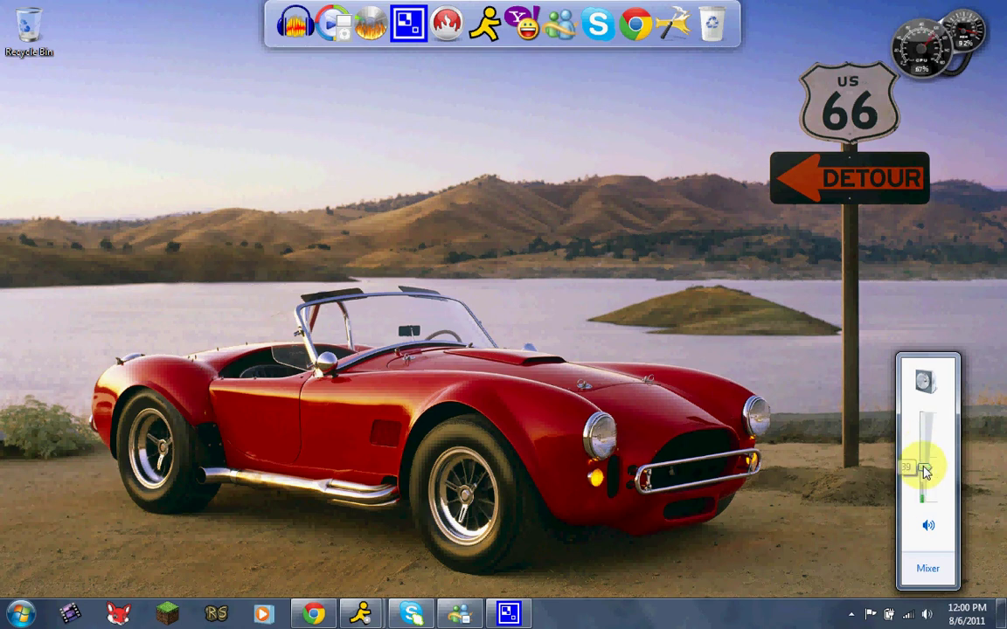
click(831, 513)
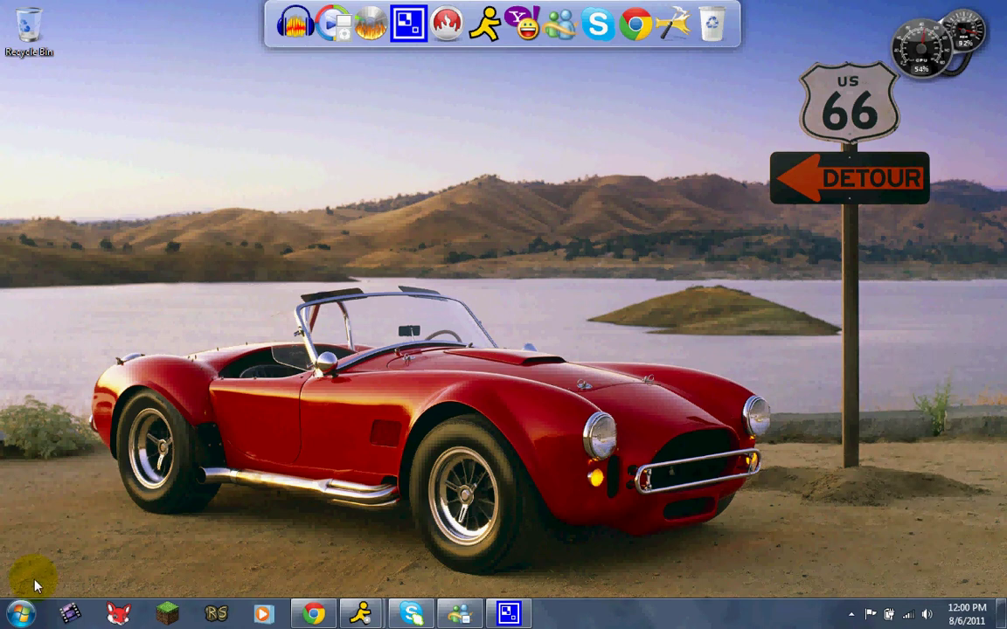
Step: Enlarge the screen to 200% with Magnifier and close the tool
click(19, 615)
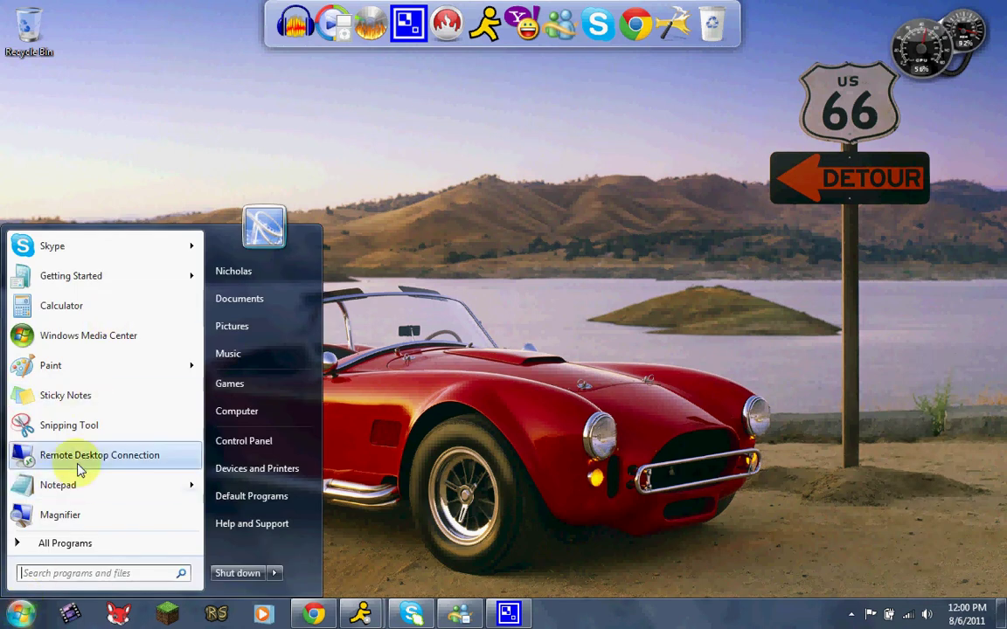
click(75, 519)
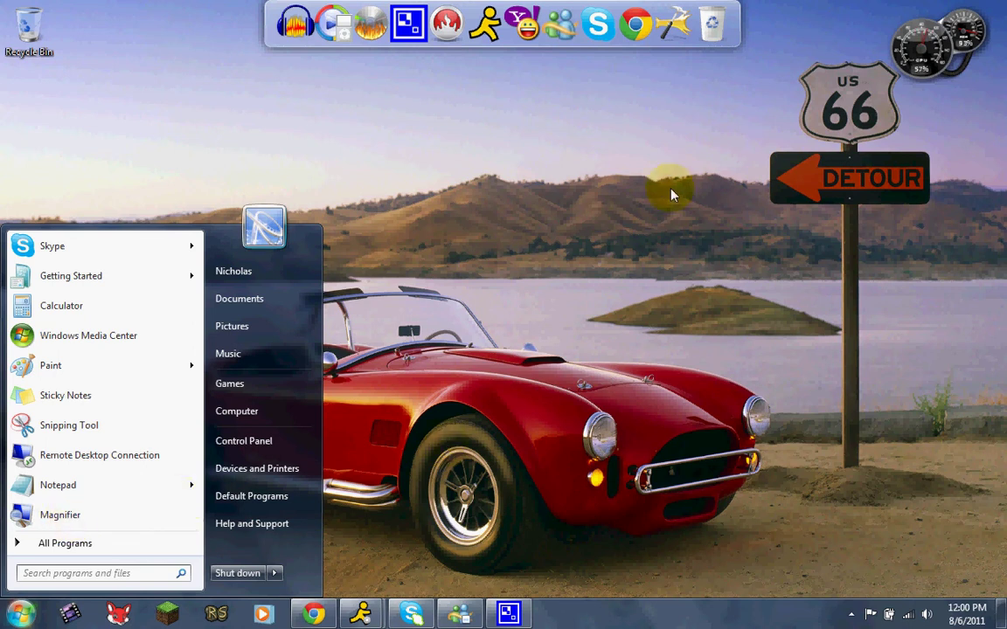
click(790, 360)
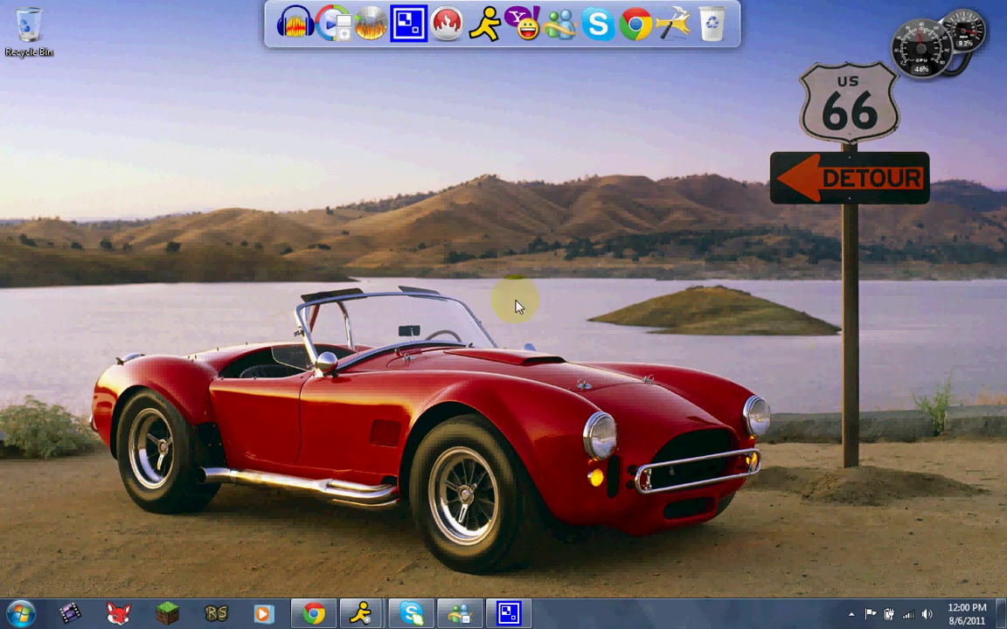
key(super+plus)
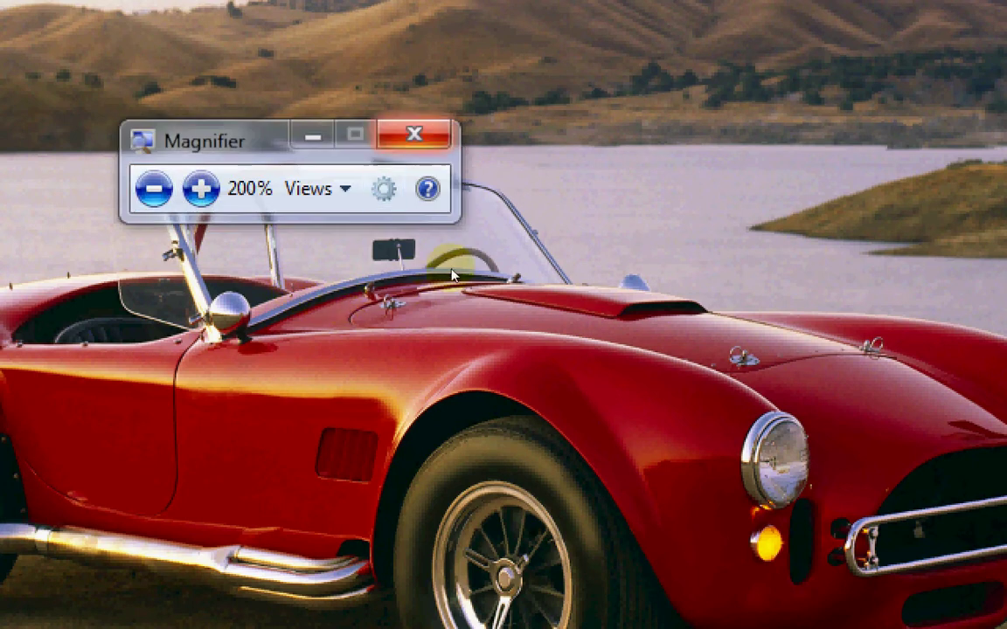
click(415, 134)
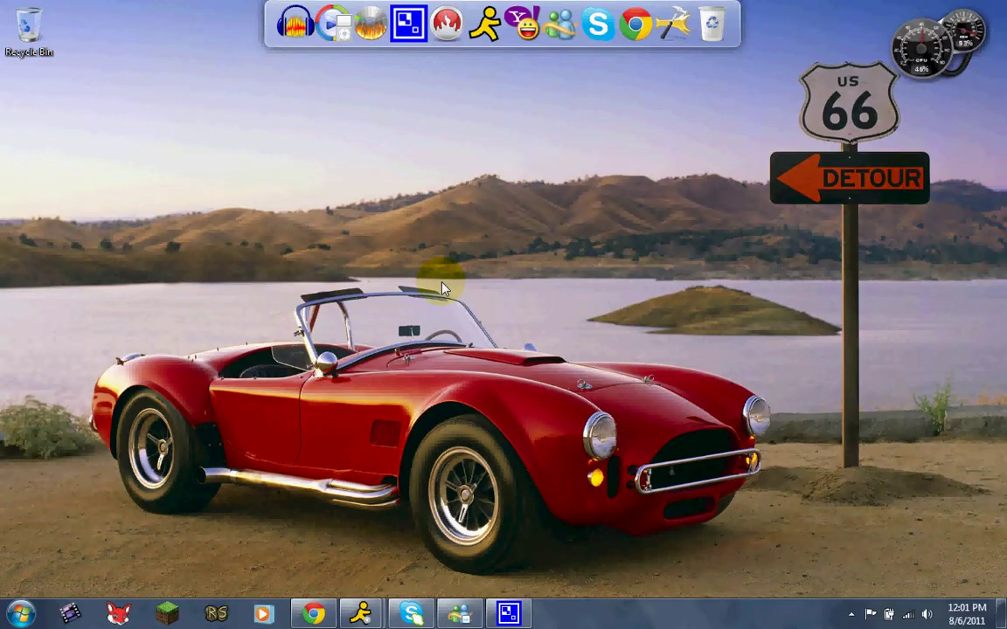
Step: Examine the recent files and tasks the Start menu offers for Notepad, Paint and Getting Started
click(21, 614)
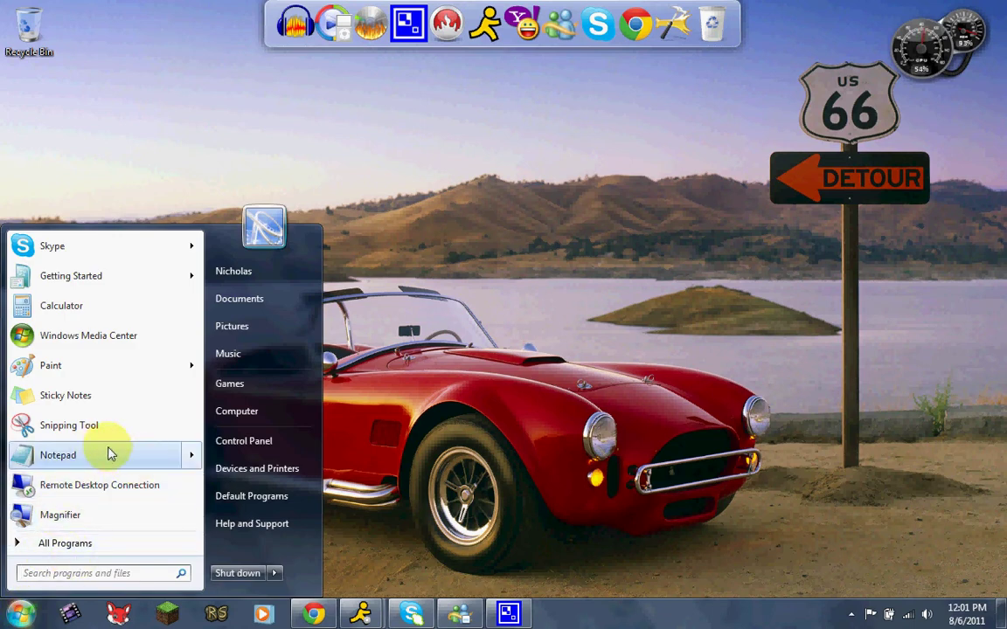
mouse_move(191, 458)
key(Escape)
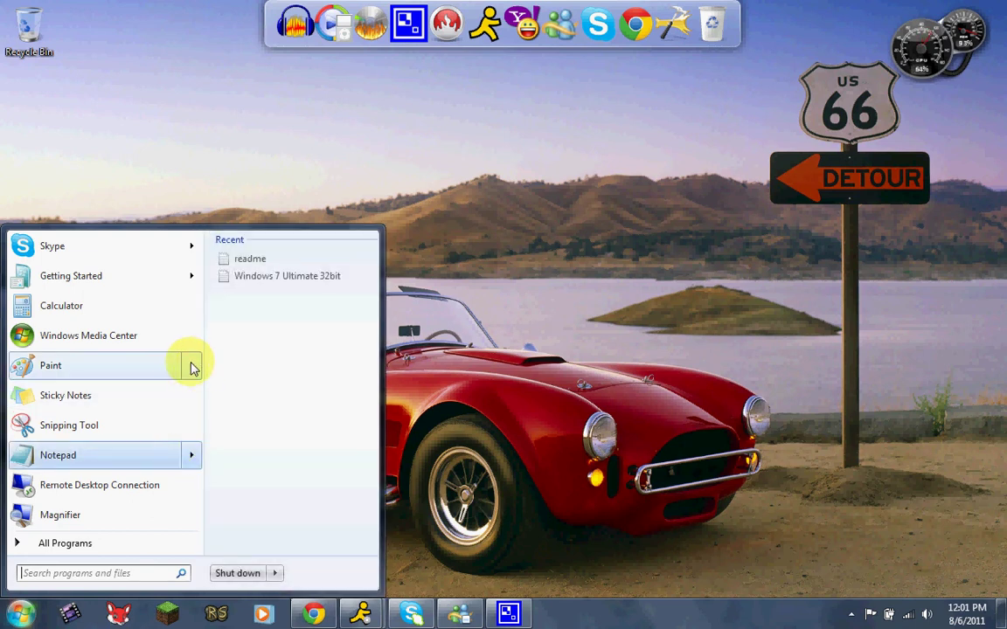
mouse_move(193, 368)
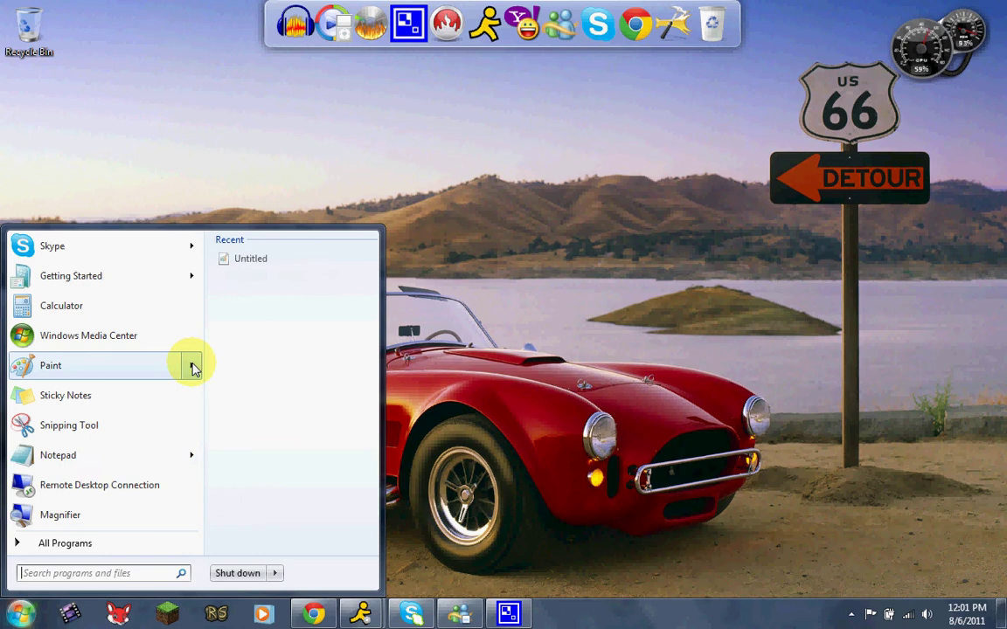
mouse_move(193, 291)
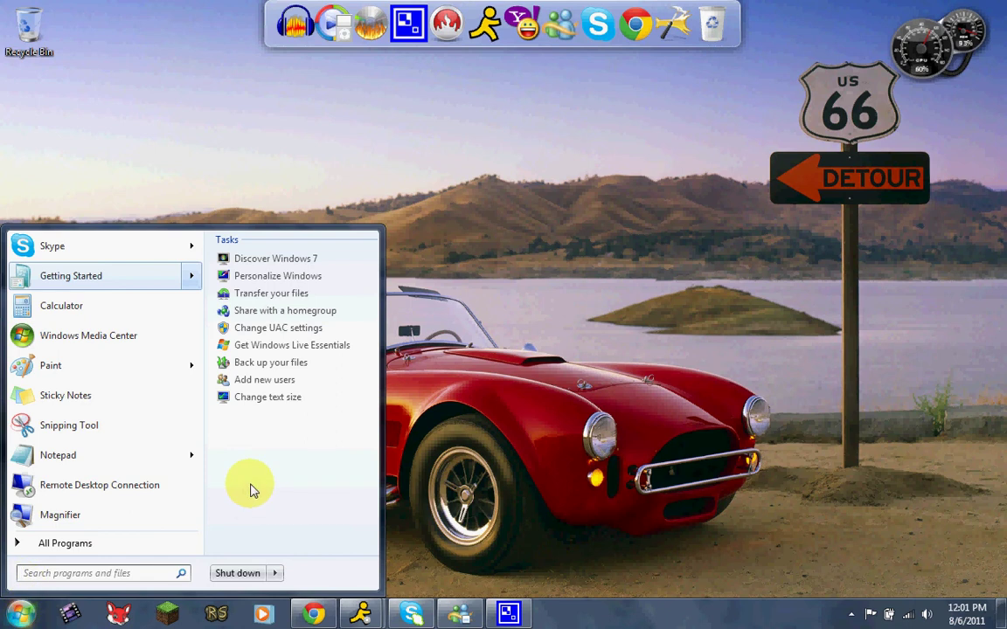
click(328, 362)
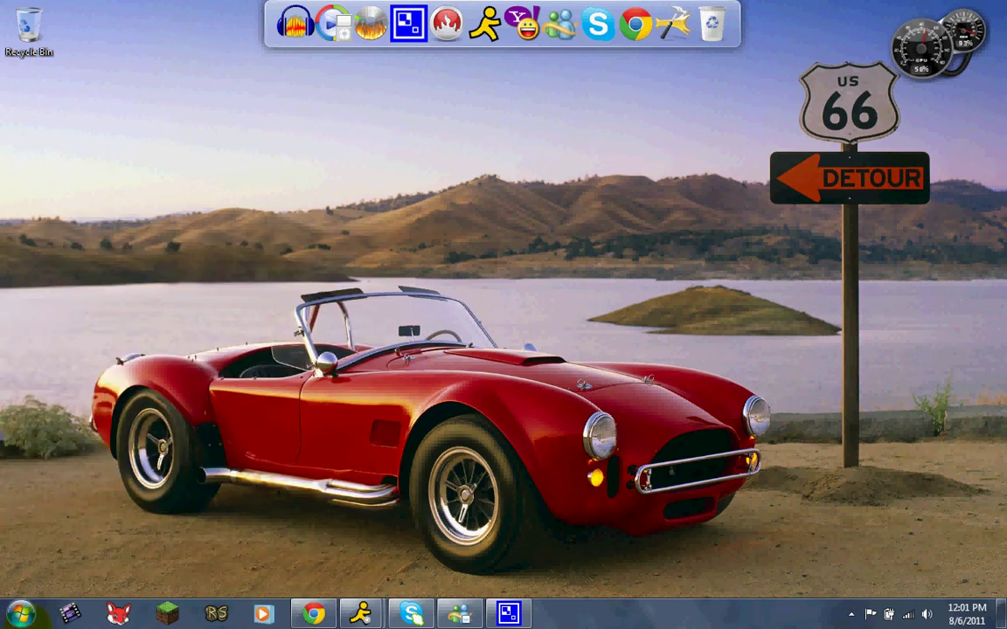
key(super)
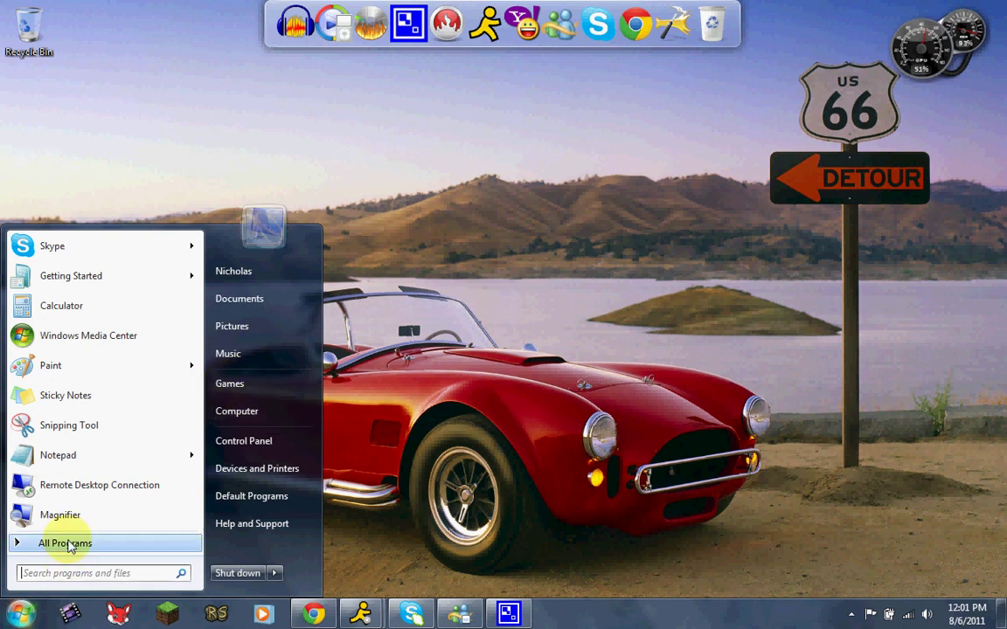
click(463, 446)
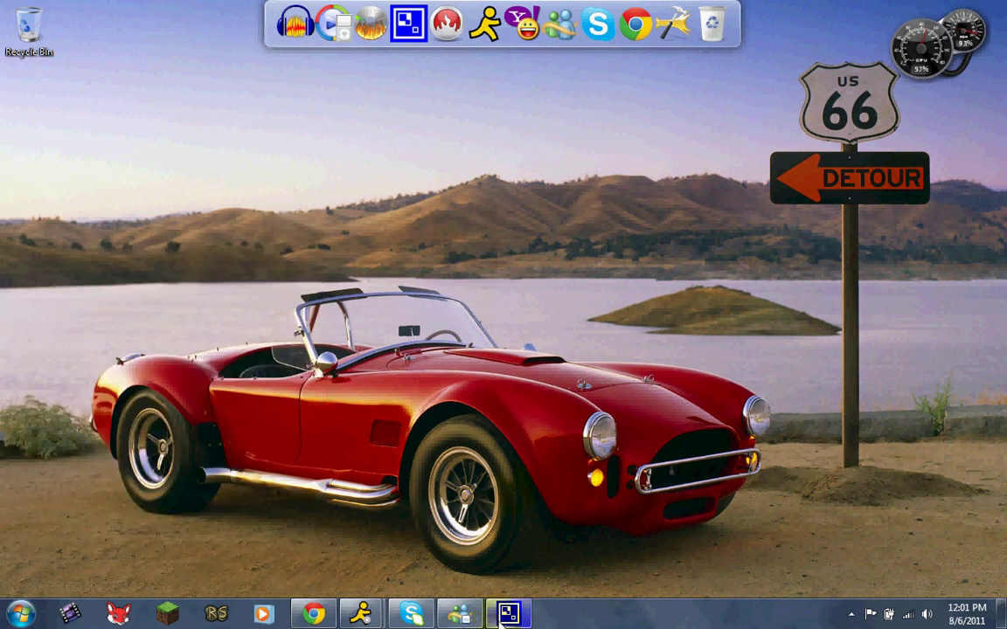
Step: Show the hidden notification icons, restore the CamStudio window from there and minimize it again
click(852, 614)
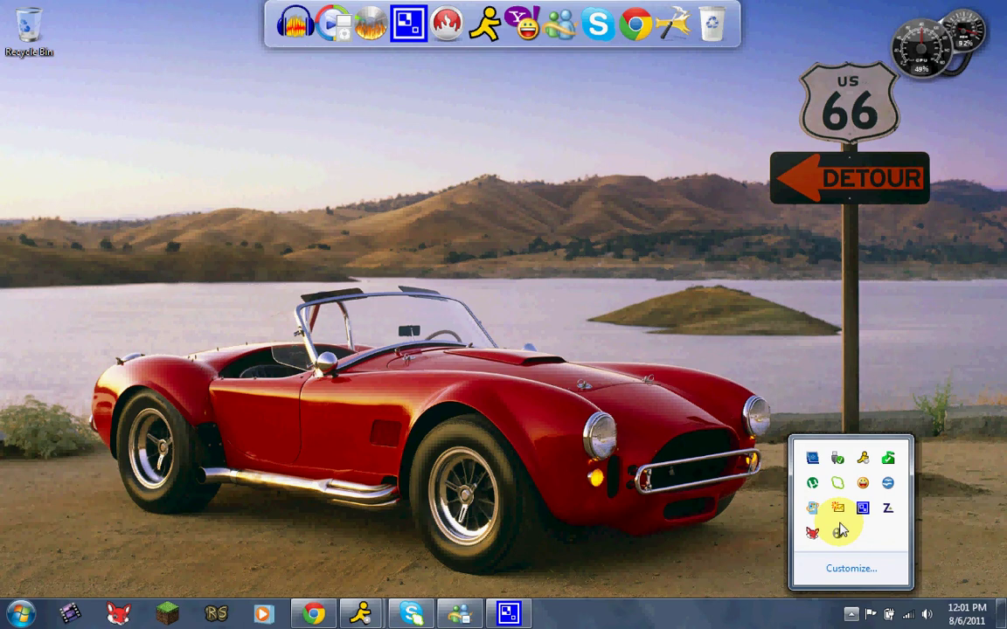
click(863, 508)
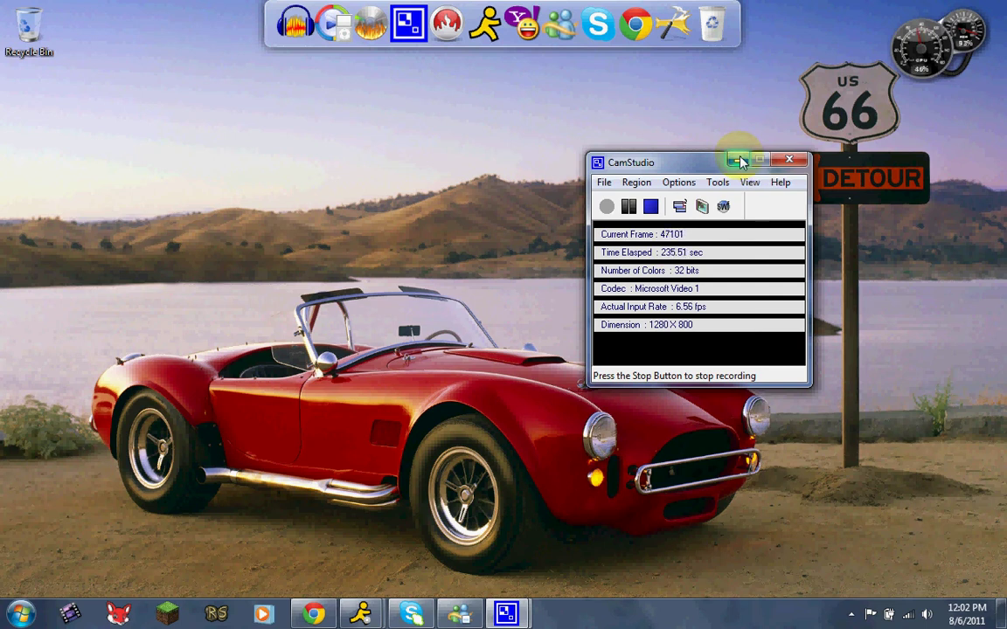
click(739, 161)
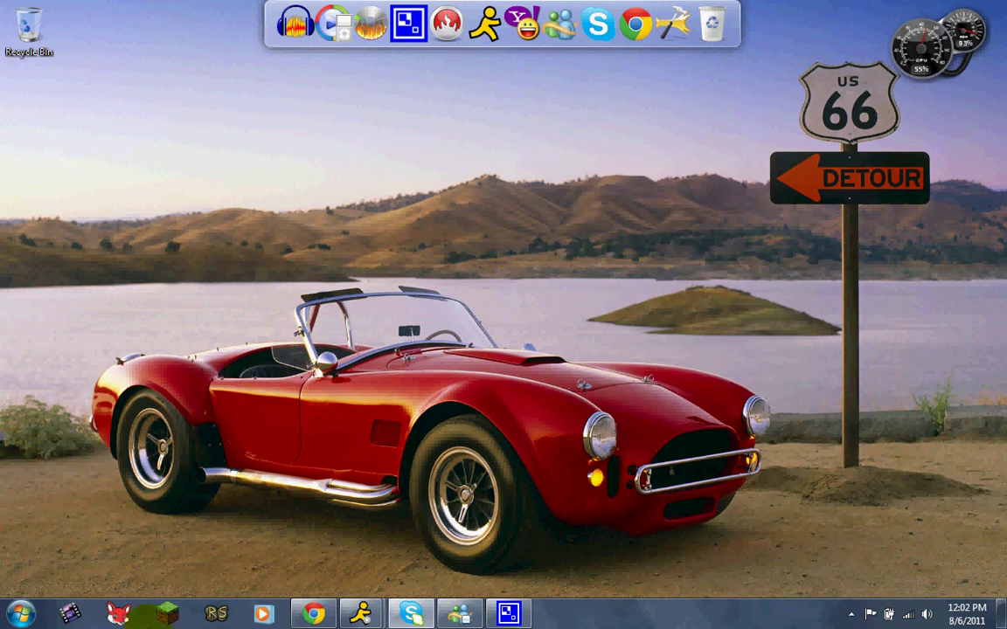
Step: Open Calculator from the Accessories folder in the full list of installed programs
click(20, 614)
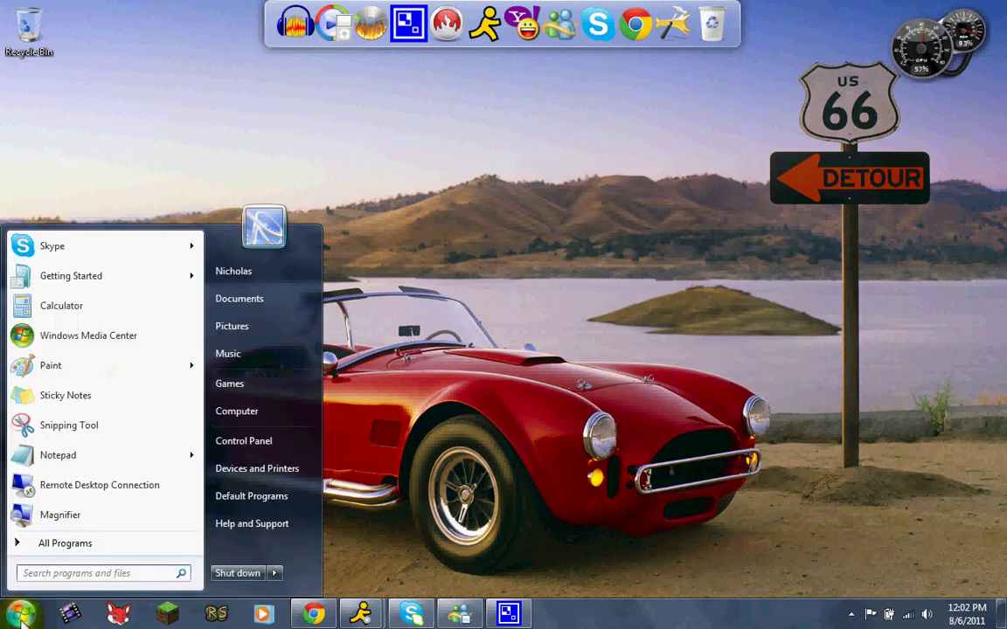
click(74, 551)
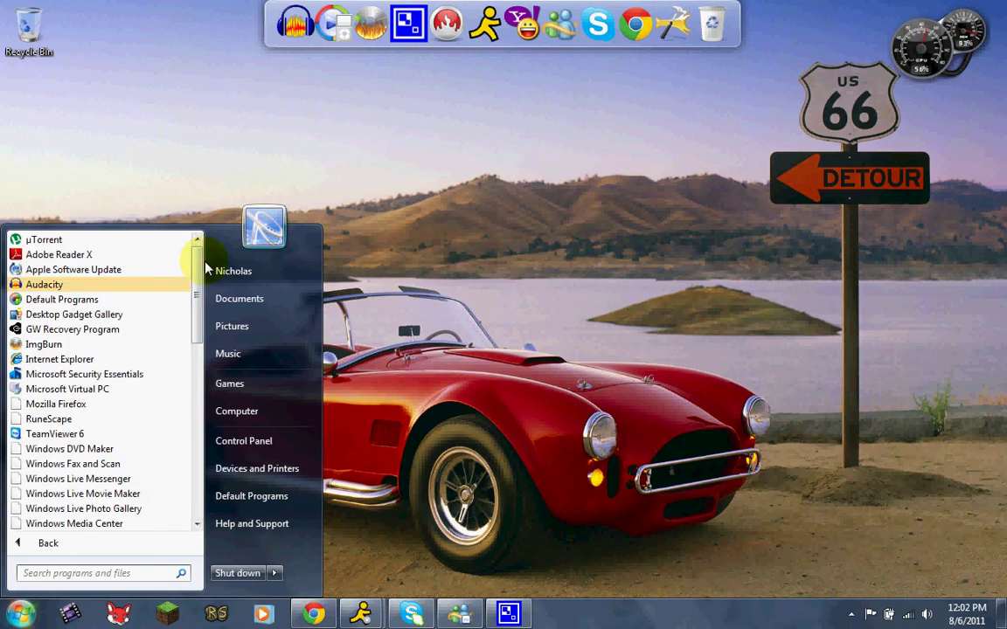
drag(199, 265, 215, 309)
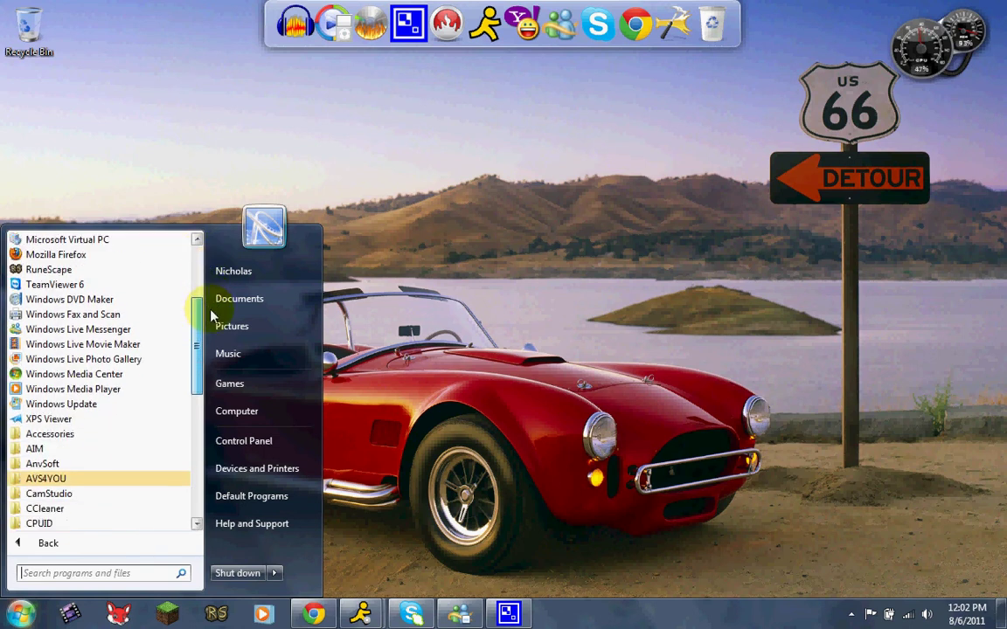
click(85, 445)
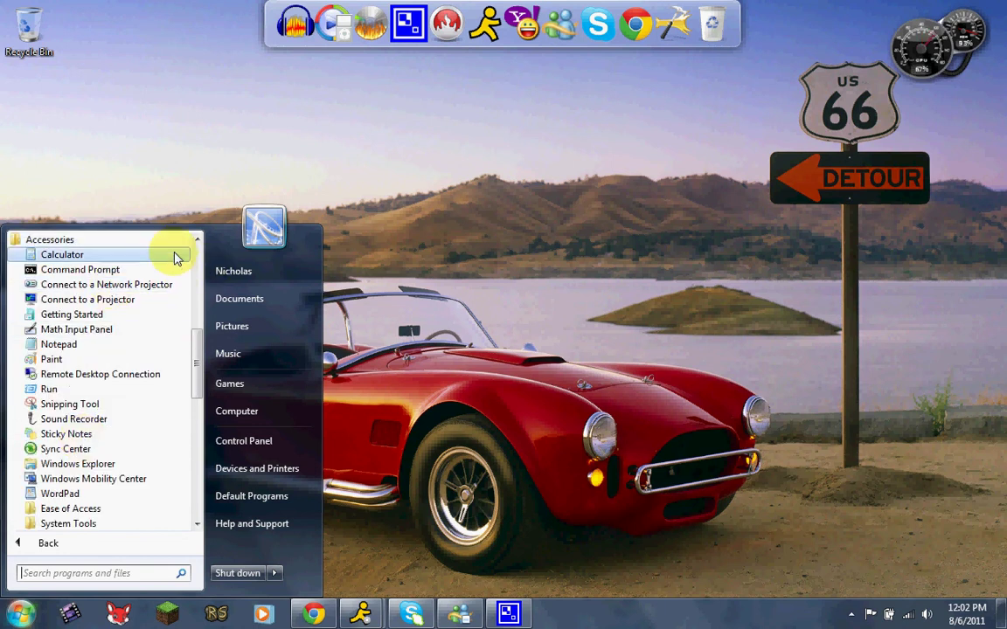
click(115, 258)
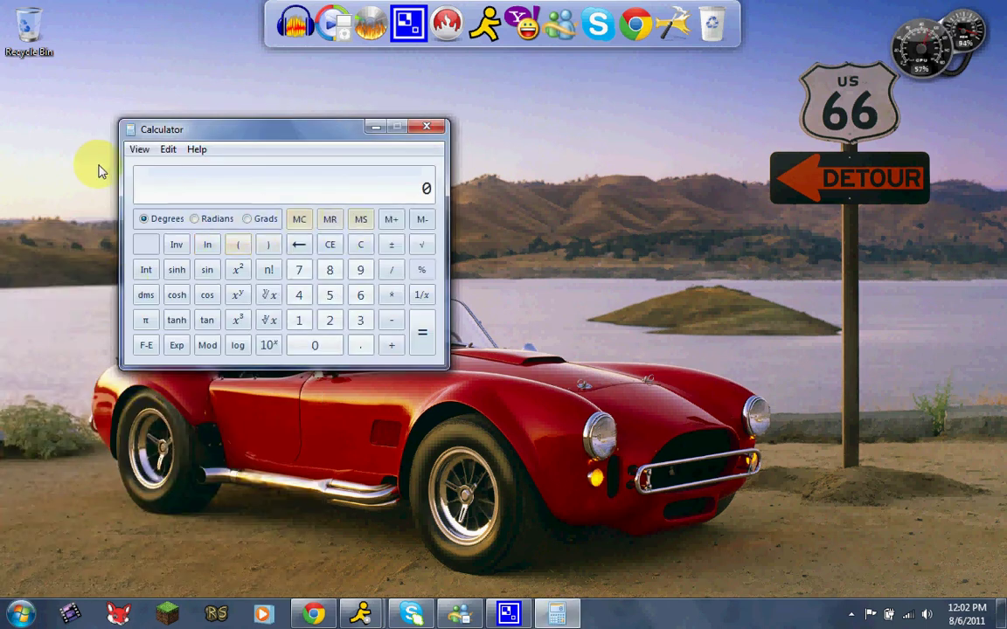
Step: Switch the calculator to Standard mode and multiply 8 by 5
click(139, 149)
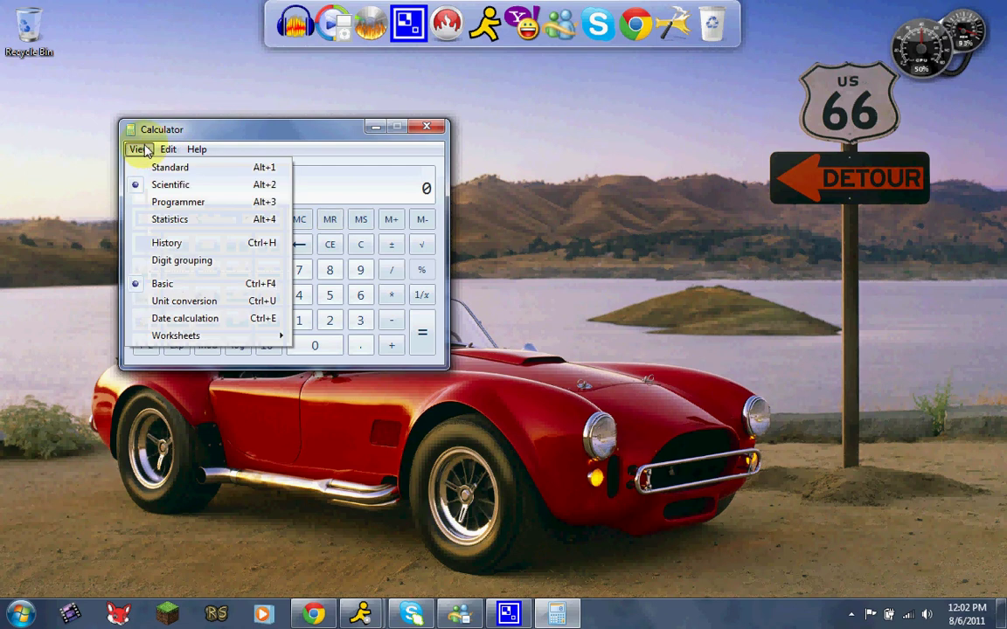
click(150, 167)
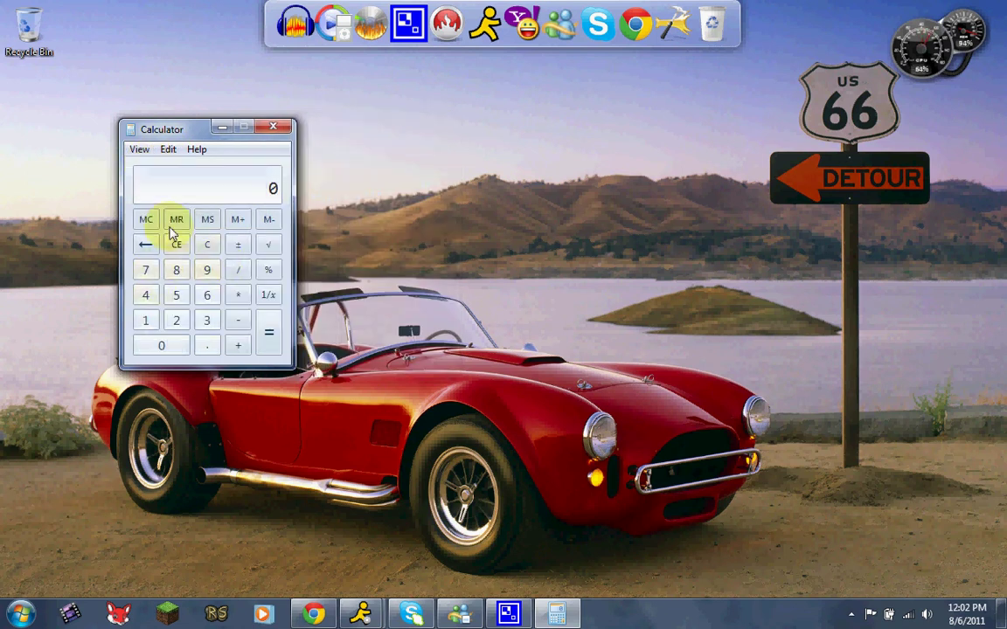
click(176, 270)
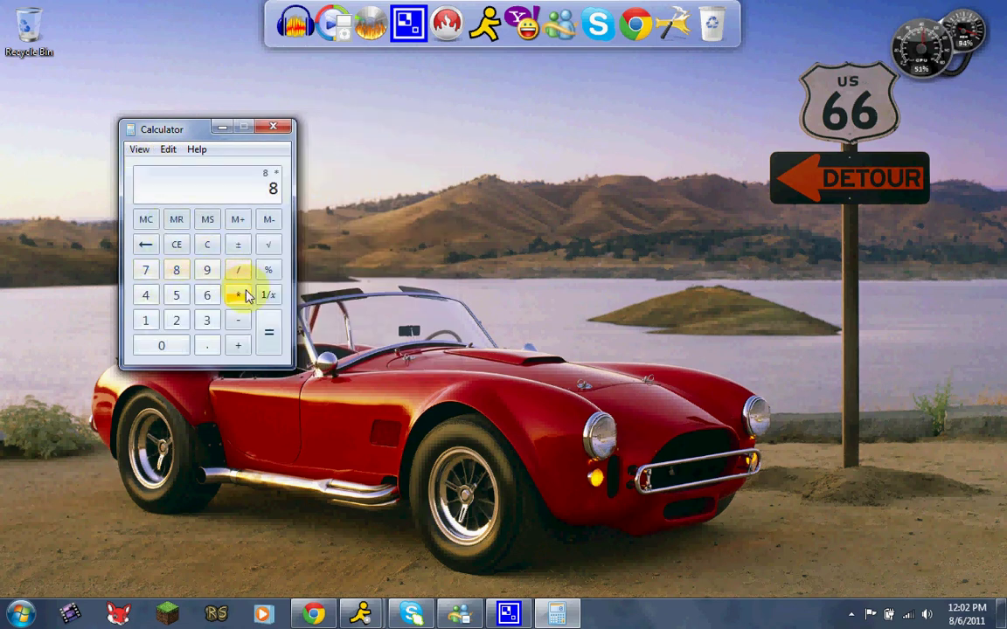
click(176, 295)
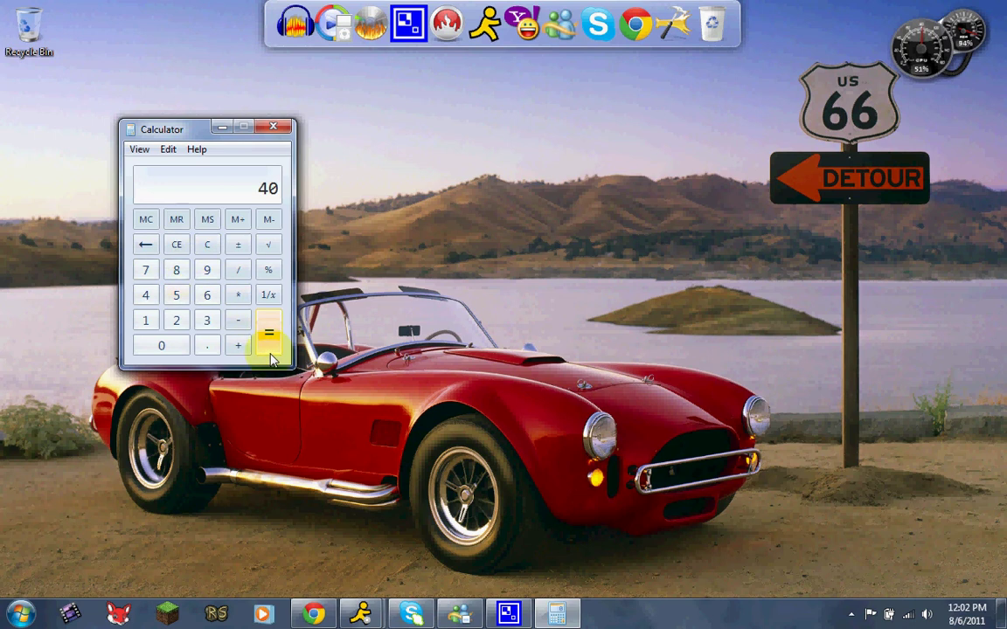
Step: Return the calculator to Scientific mode and close it
click(139, 149)
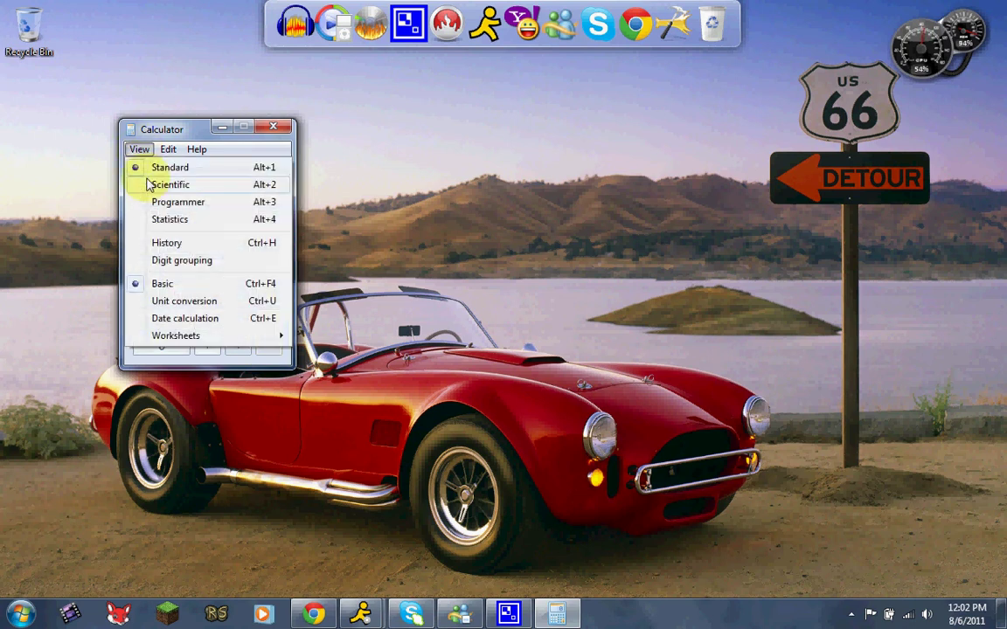
click(166, 184)
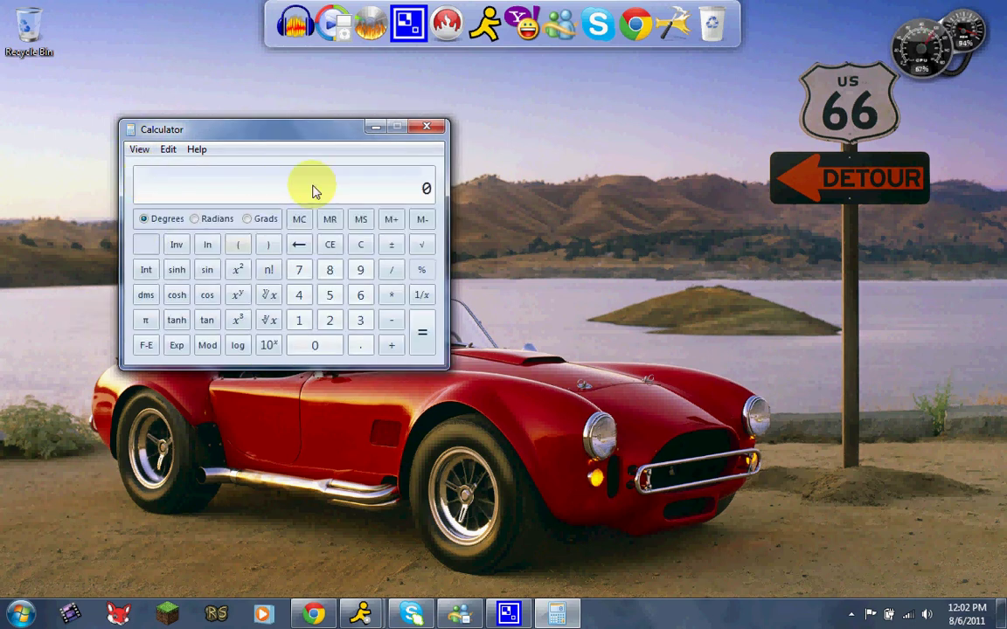
click(426, 126)
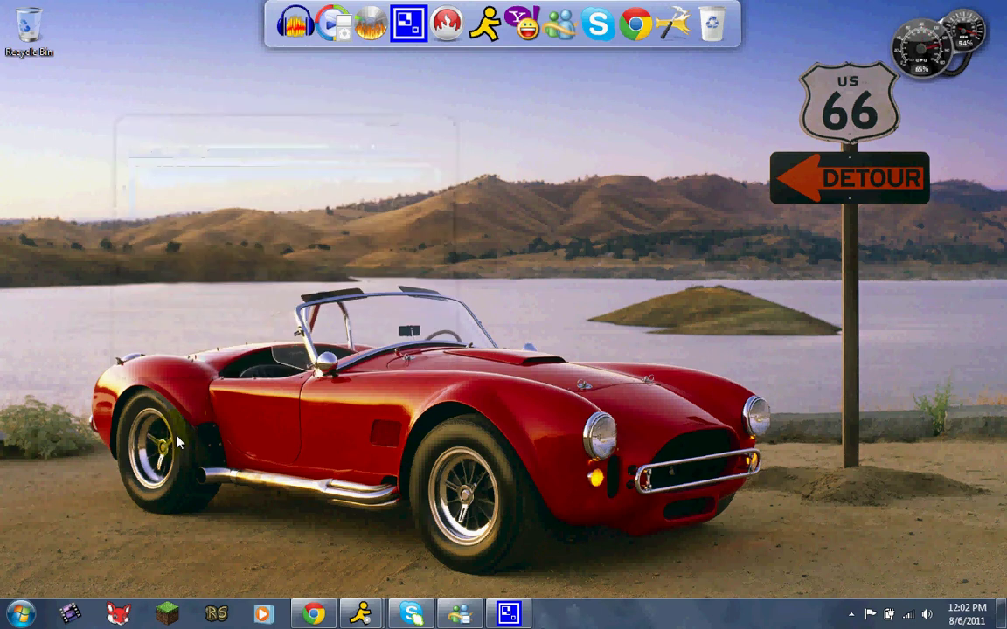
Step: Open Paint from the Start menu and choose a calligraphy brush
click(31, 617)
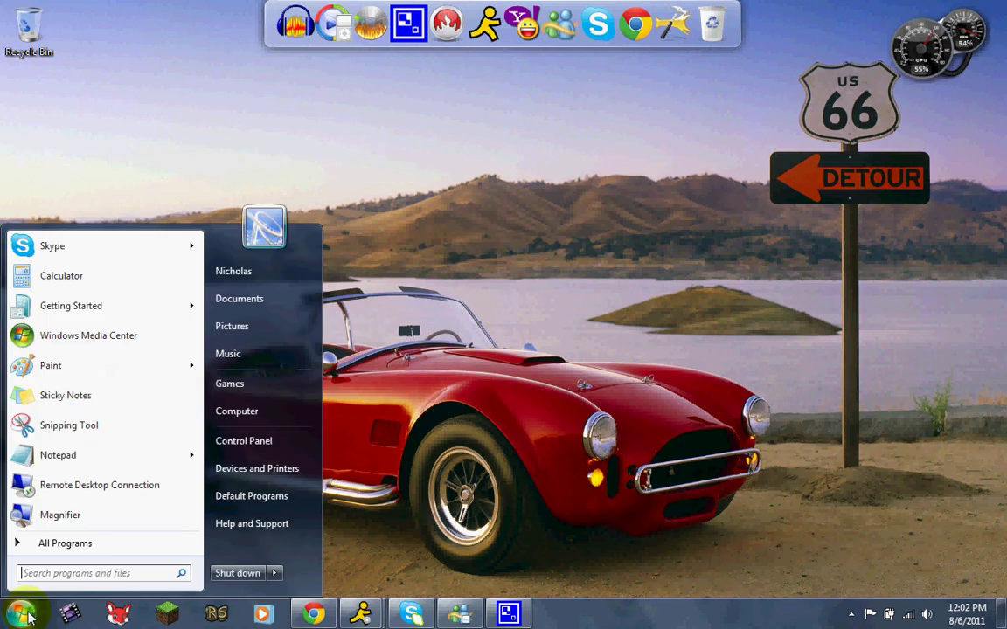
click(88, 371)
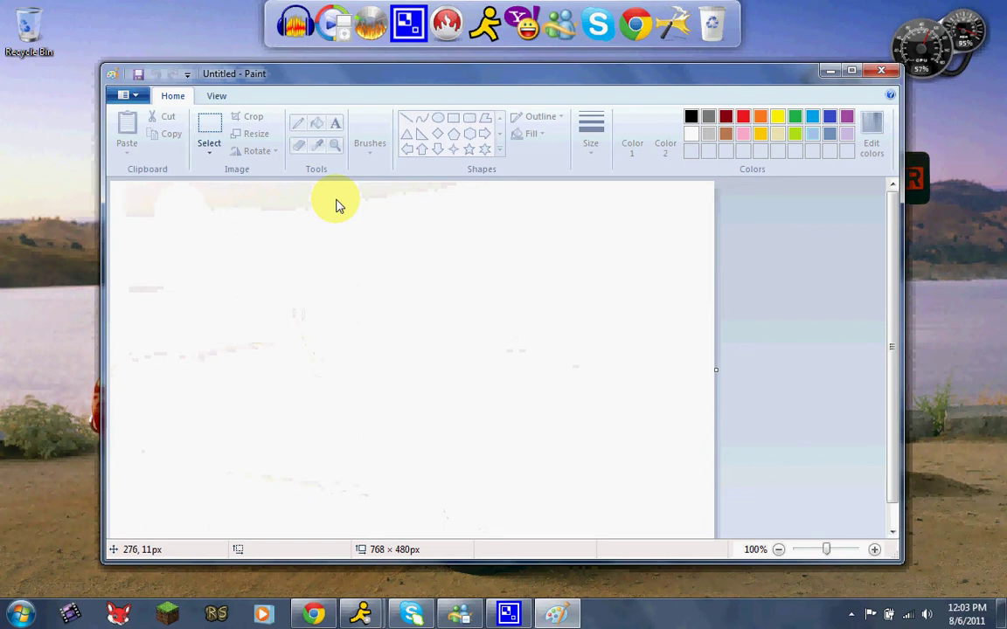
click(370, 147)
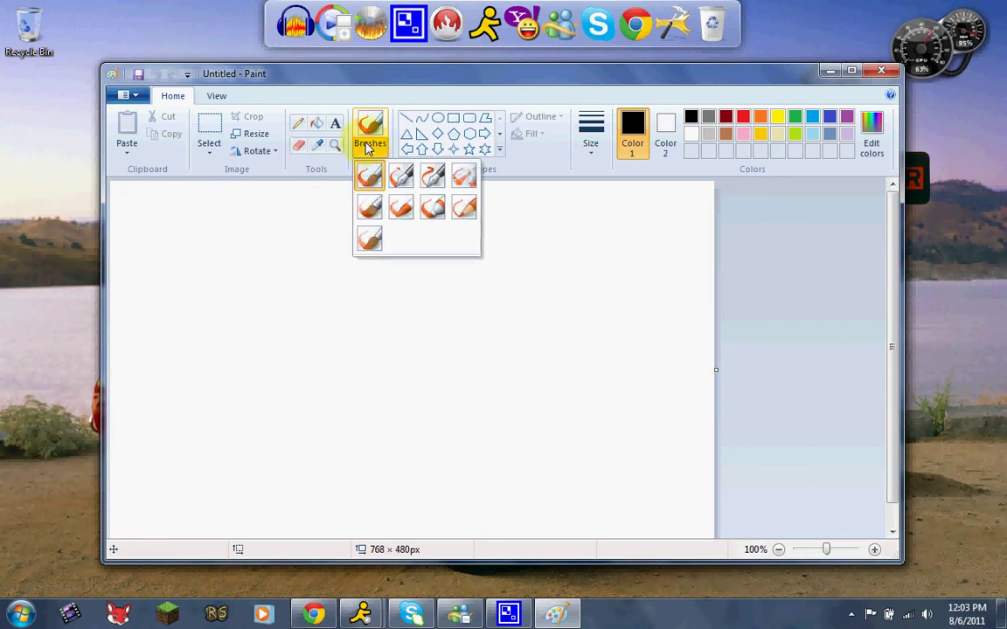
click(400, 193)
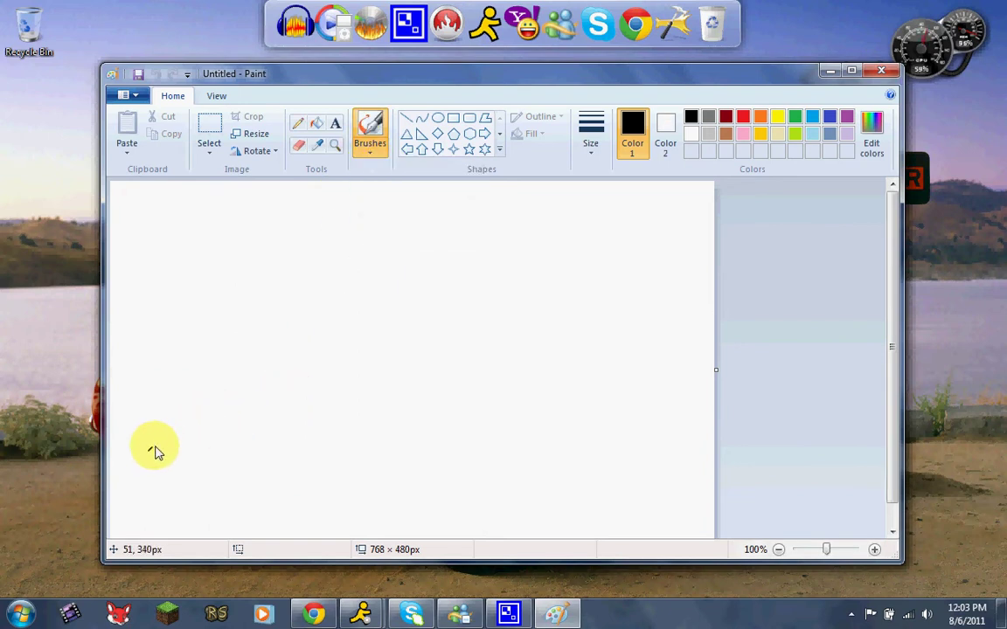
Step: Handwrite a short first name in large black letters across the canvas and close Paint without saving the drawing
mouse_move(150, 449)
mouse_down()
mouse_move(170, 338)
mouse_move(193, 423)
mouse_move(198, 317)
mouse_up()
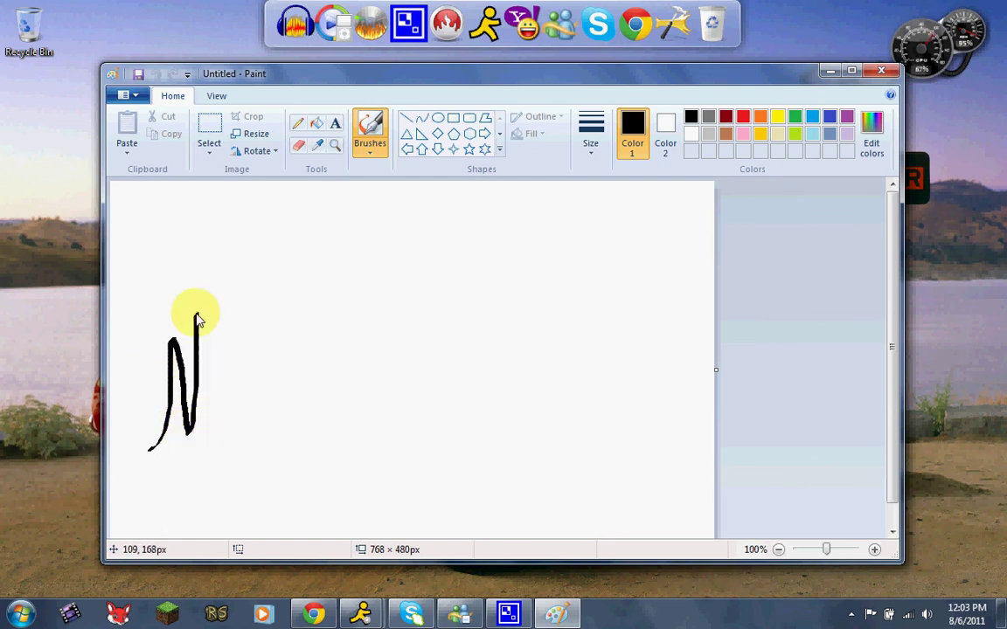
drag(217, 447, 222, 332)
click(223, 322)
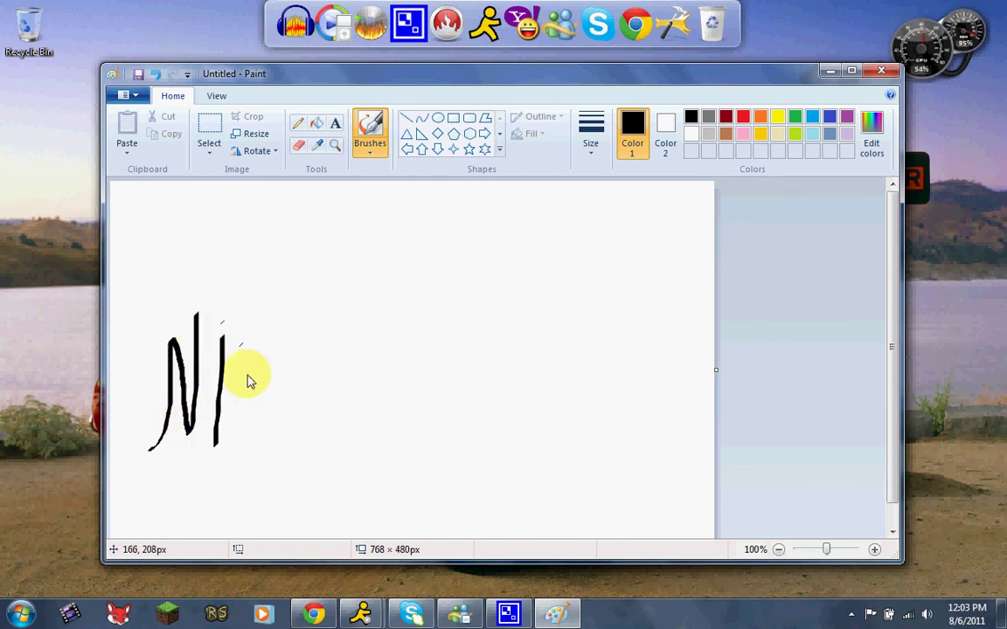
mouse_move(315, 333)
mouse_down()
mouse_move(276, 354)
mouse_move(324, 444)
mouse_up()
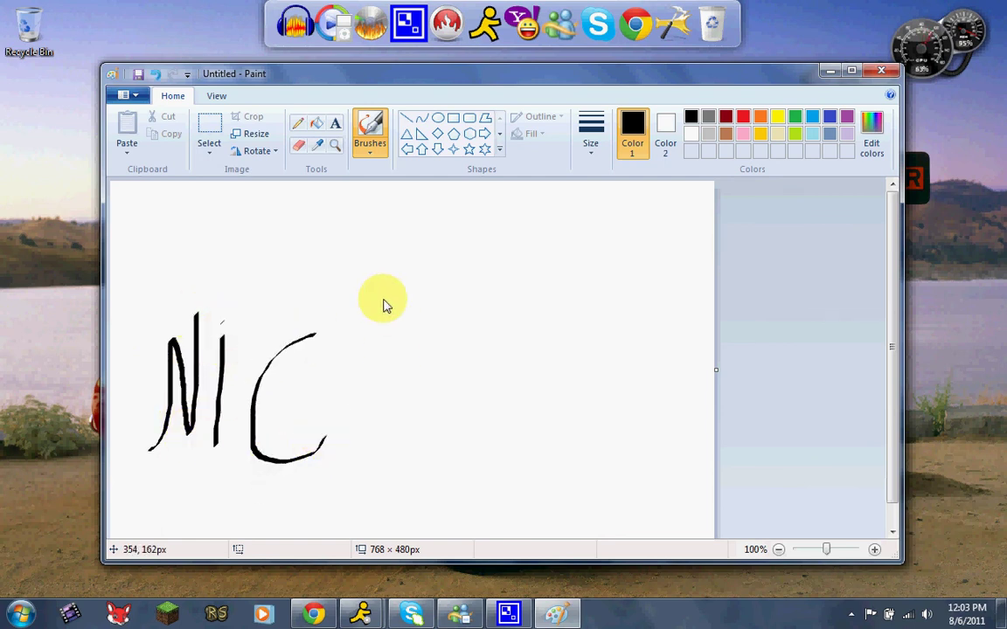
drag(380, 294, 385, 527)
mouse_move(465, 258)
mouse_down()
mouse_move(399, 417)
mouse_move(588, 504)
mouse_up()
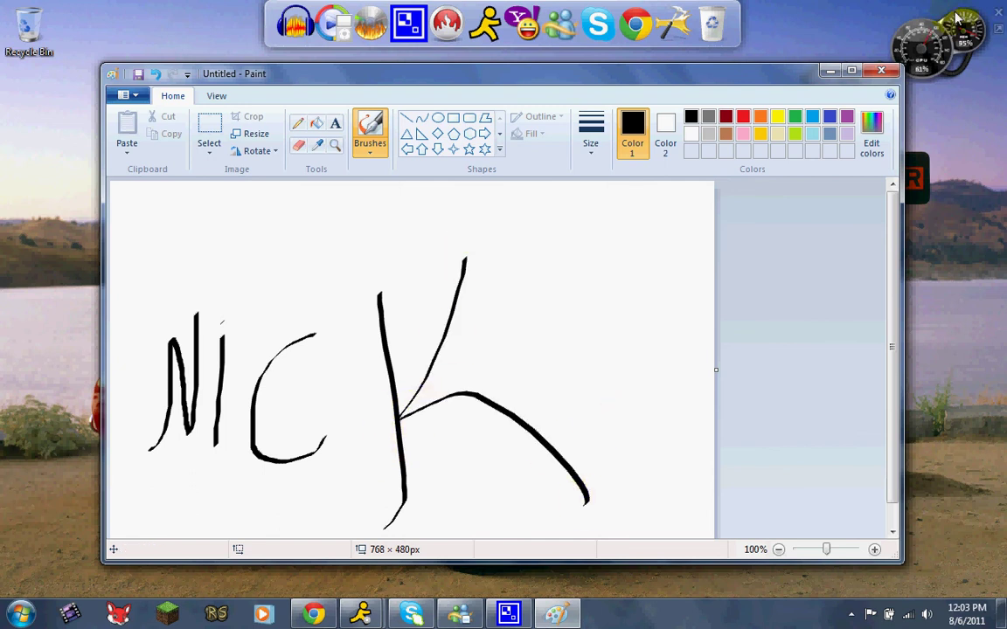
click(879, 70)
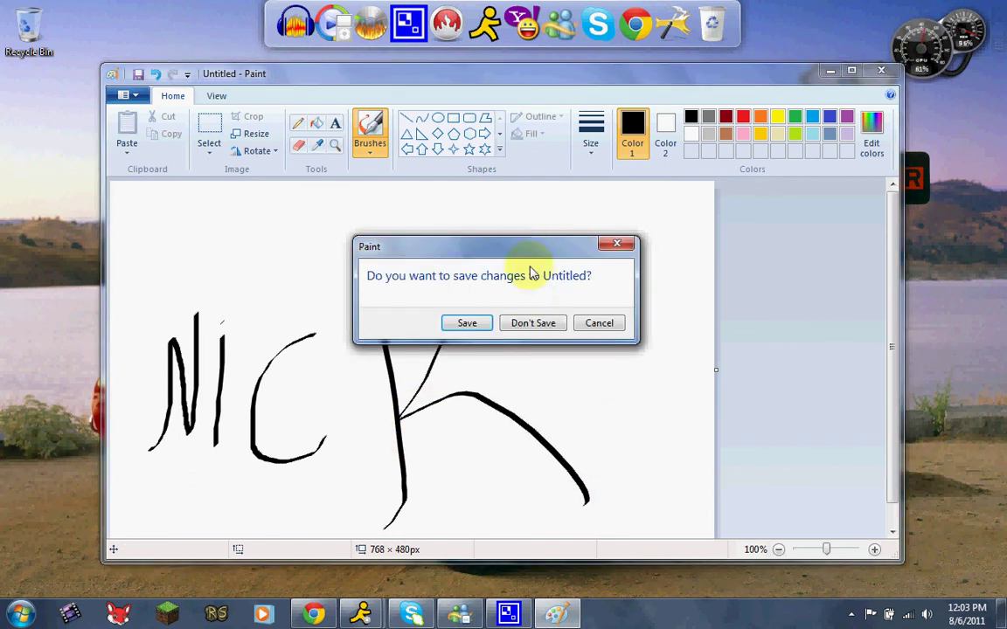
click(533, 323)
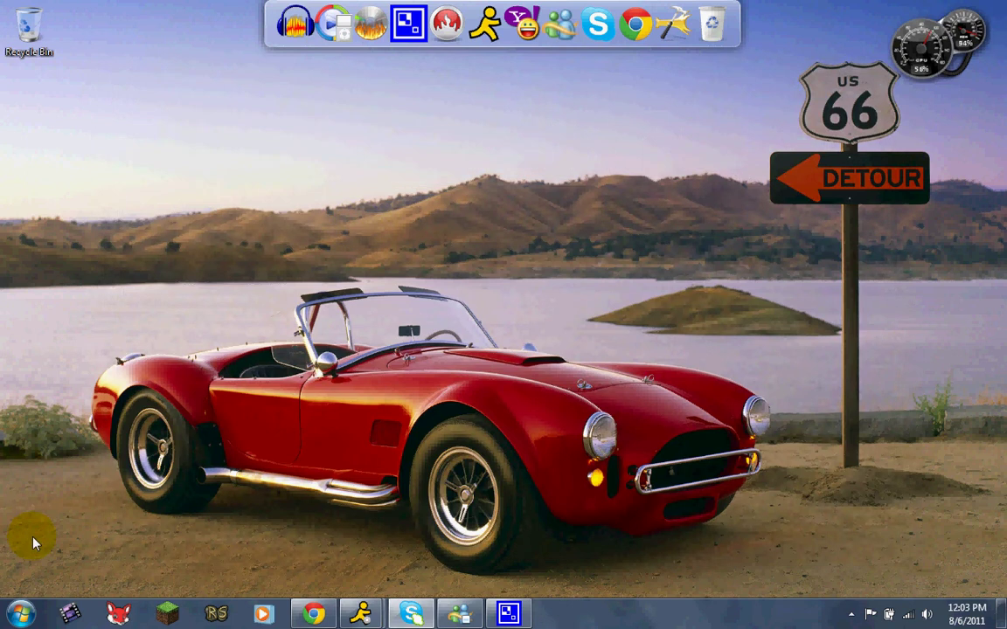
click(19, 615)
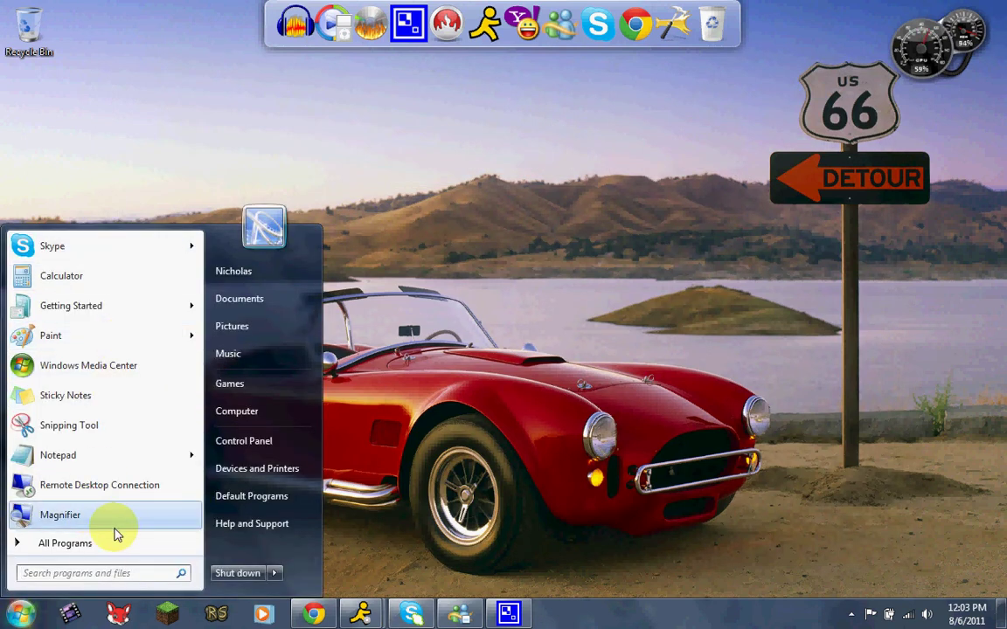
click(502, 219)
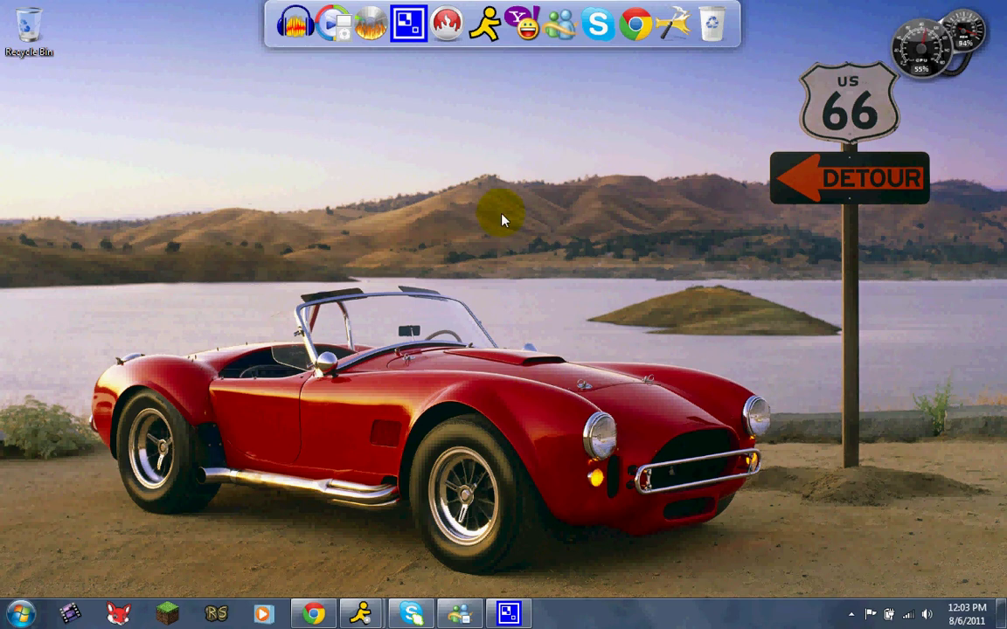
right_click(503, 216)
click(859, 475)
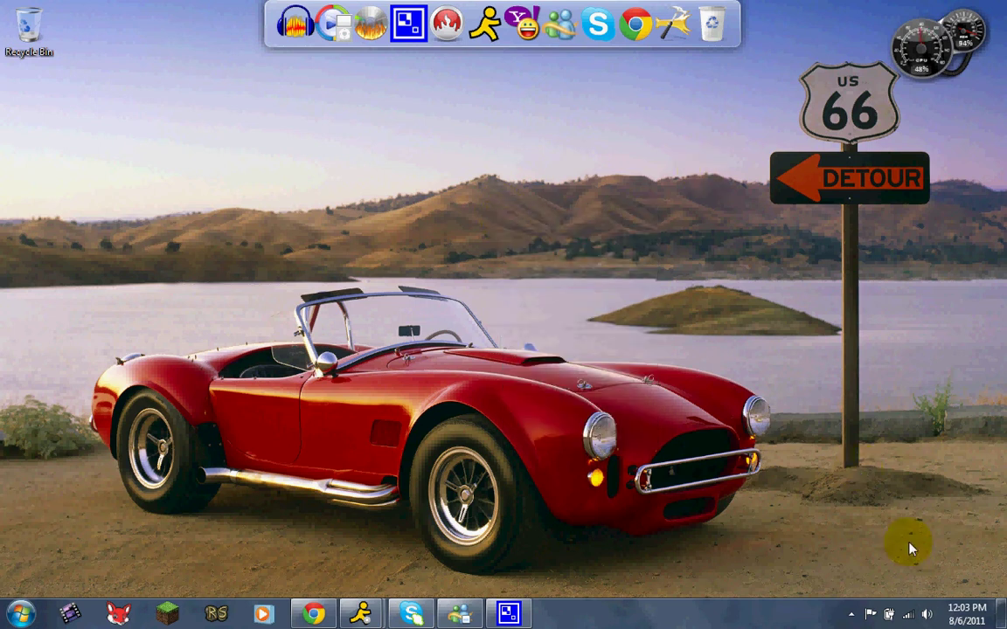
Step: Raise the speaker volume and dismiss the volume control
click(927, 615)
drag(924, 472, 925, 449)
click(732, 568)
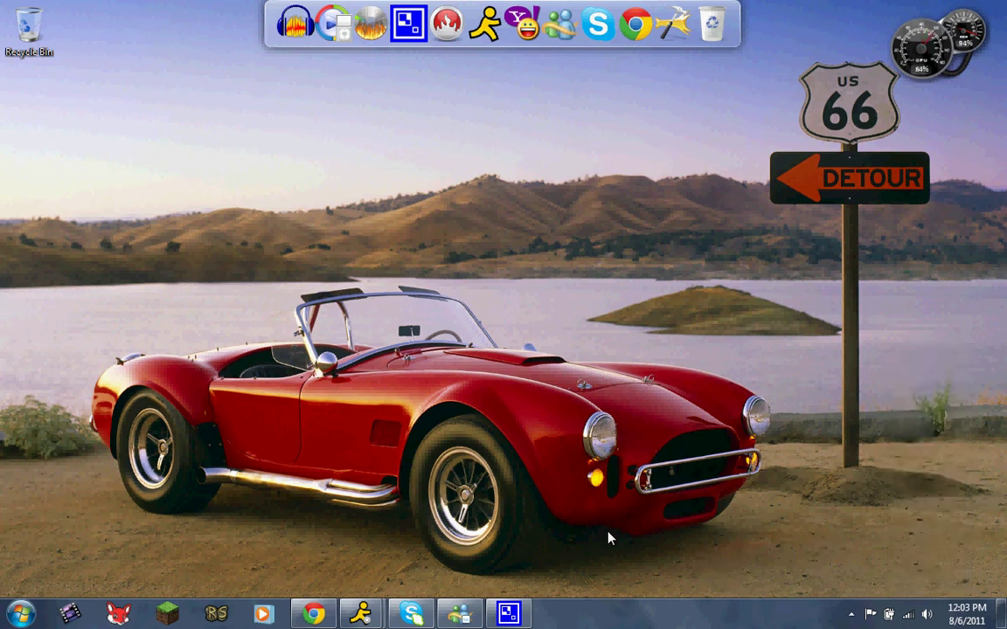
Step: Open the desktop's personalization settings, apply the Angry Birds theme and minimize the window to reveal the new background
right_click(503, 378)
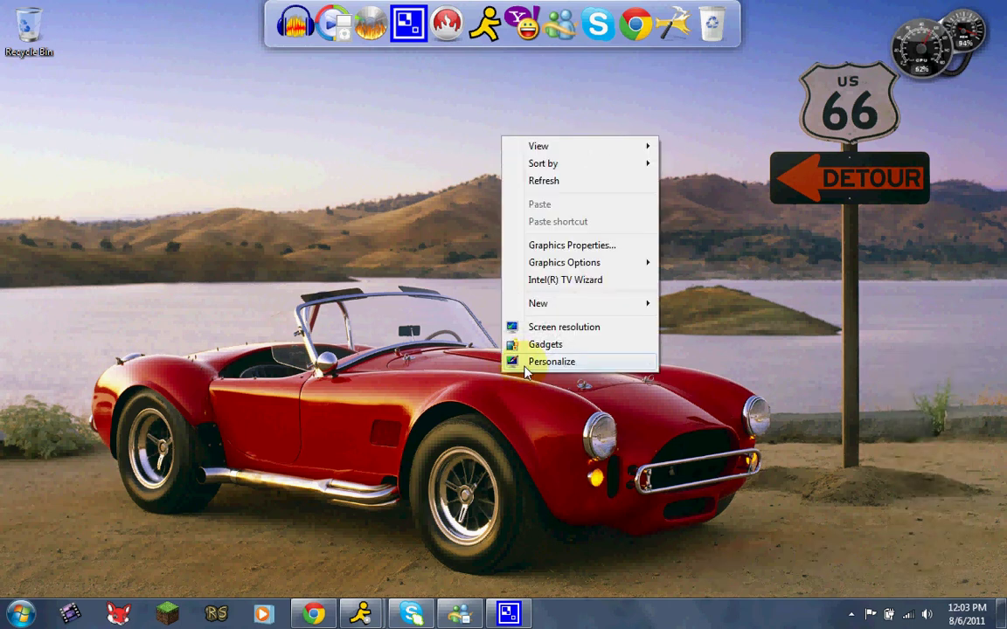
click(525, 370)
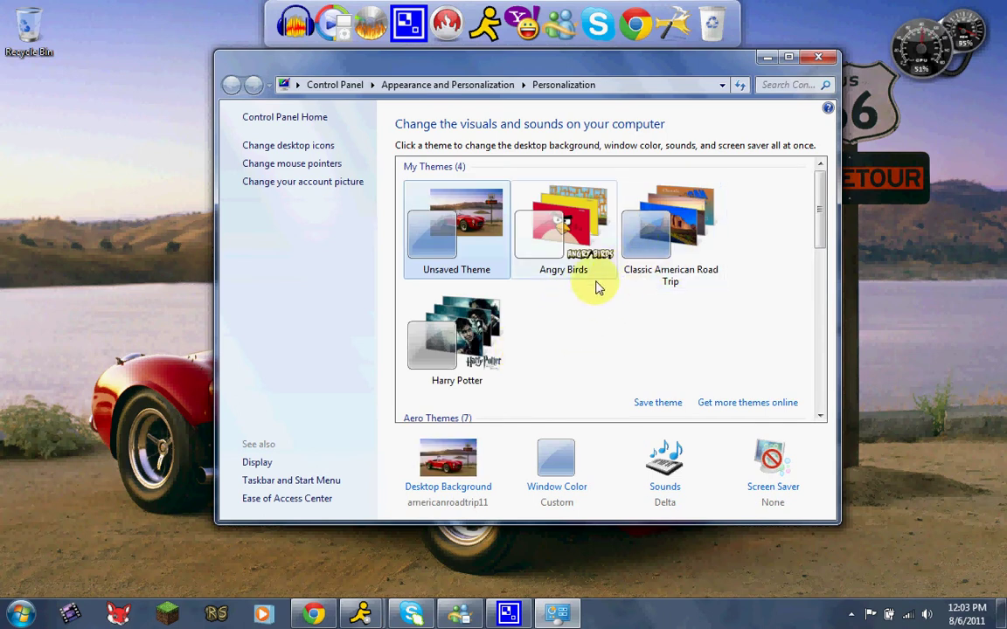
click(569, 256)
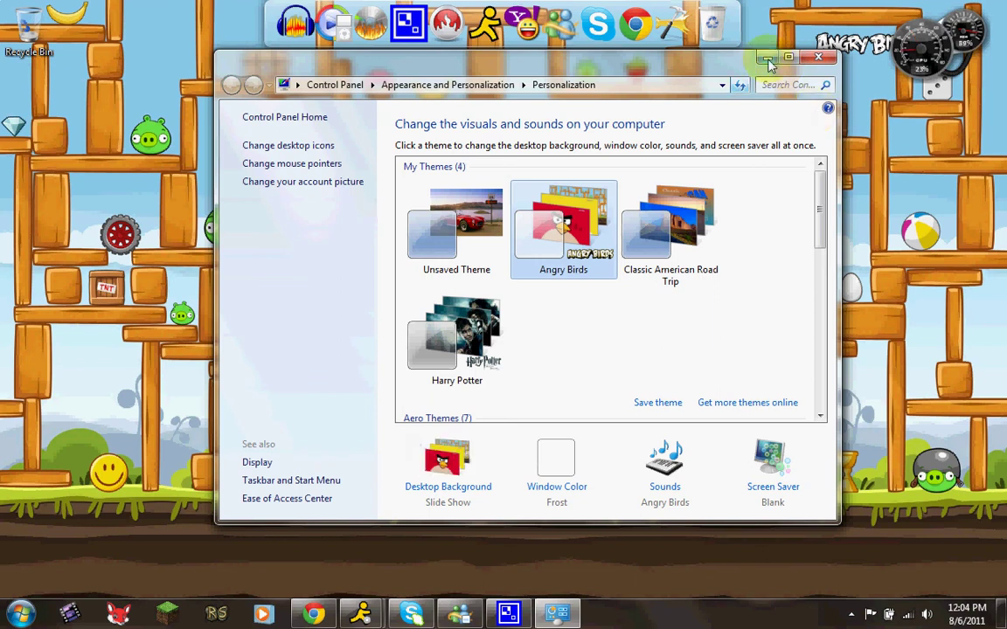
click(818, 57)
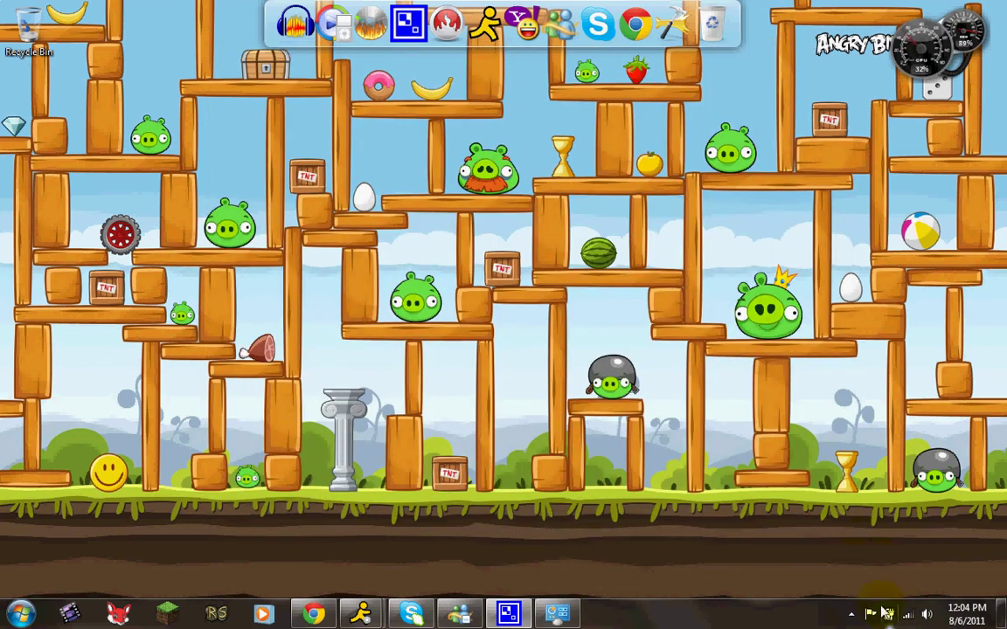
Step: Set the speaker volume to 59 and dismiss the volume control
click(925, 617)
drag(921, 481, 916, 454)
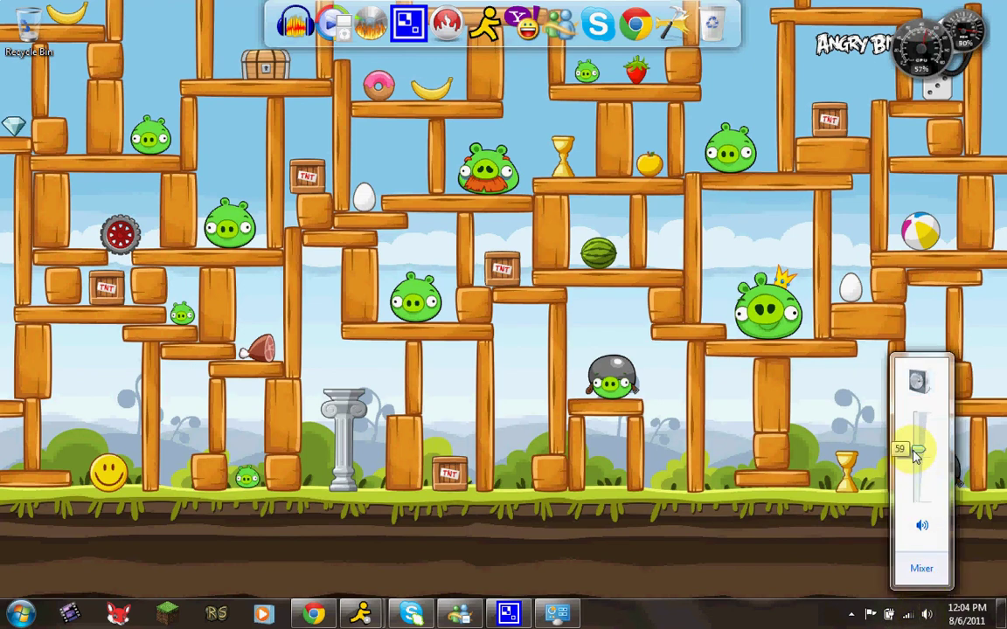
click(759, 537)
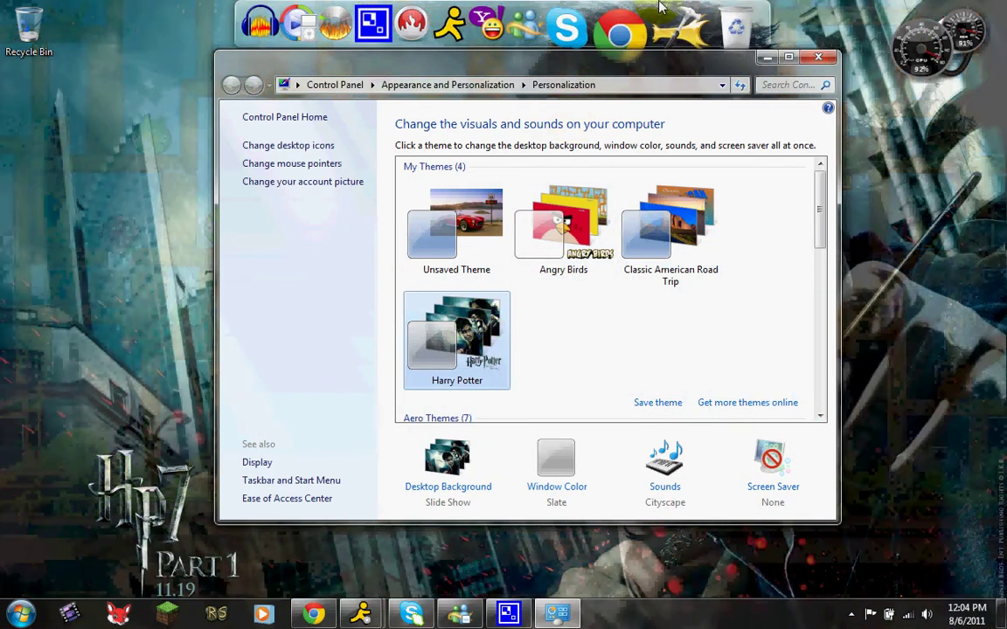
Step: Minimize the Personalization window to reveal the Harry Potter background, raise the speaker volume and dismiss the volume control
click(767, 58)
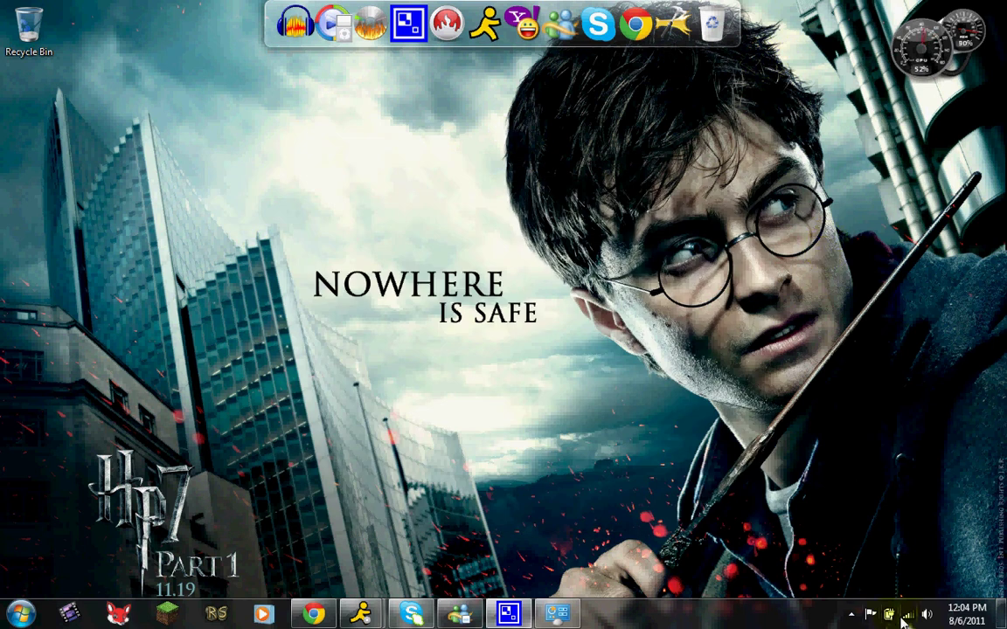
click(928, 614)
drag(924, 501, 924, 451)
click(778, 472)
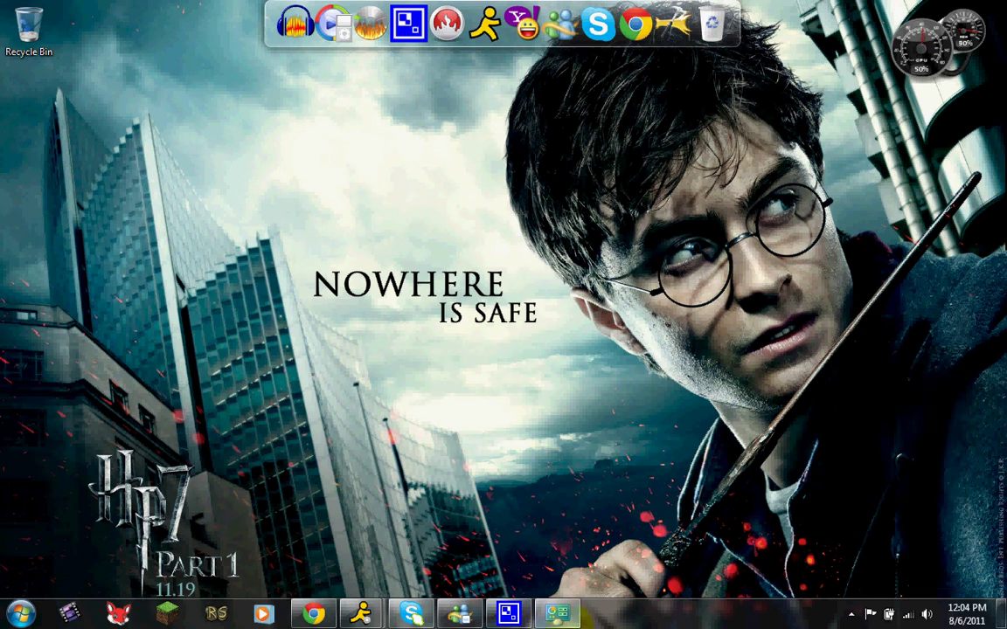
Step: Apply the Classic American Road Trip theme, save a 10-second interval for its background slide show and minimize the window
click(557, 613)
click(662, 264)
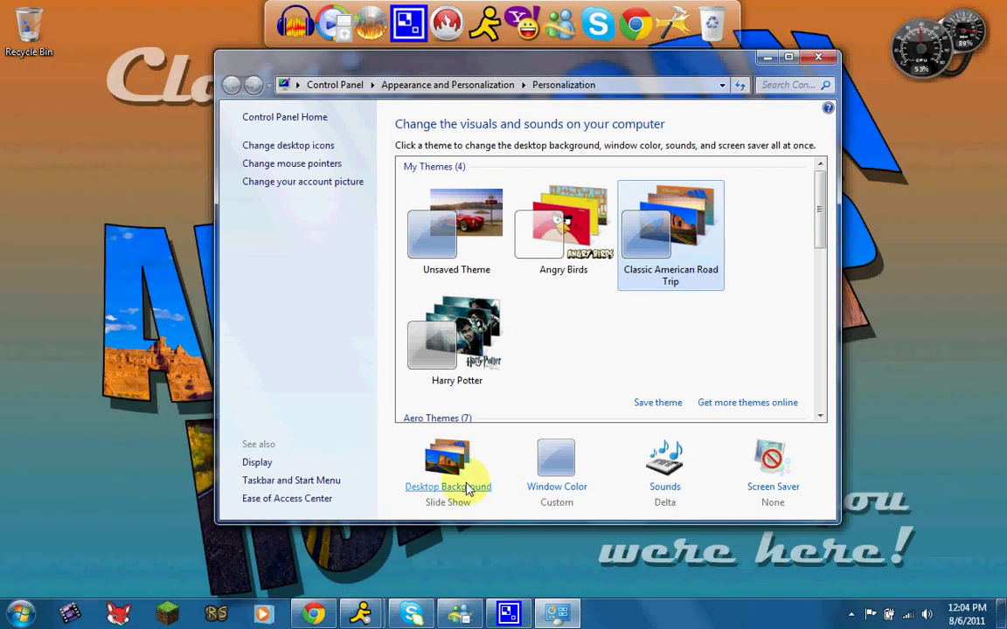
click(469, 489)
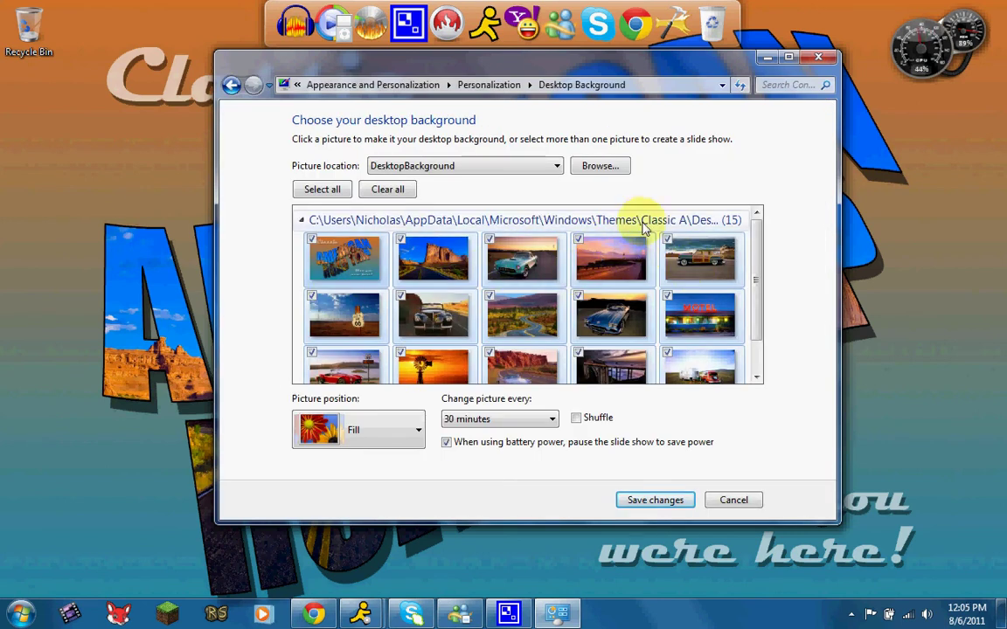
click(492, 418)
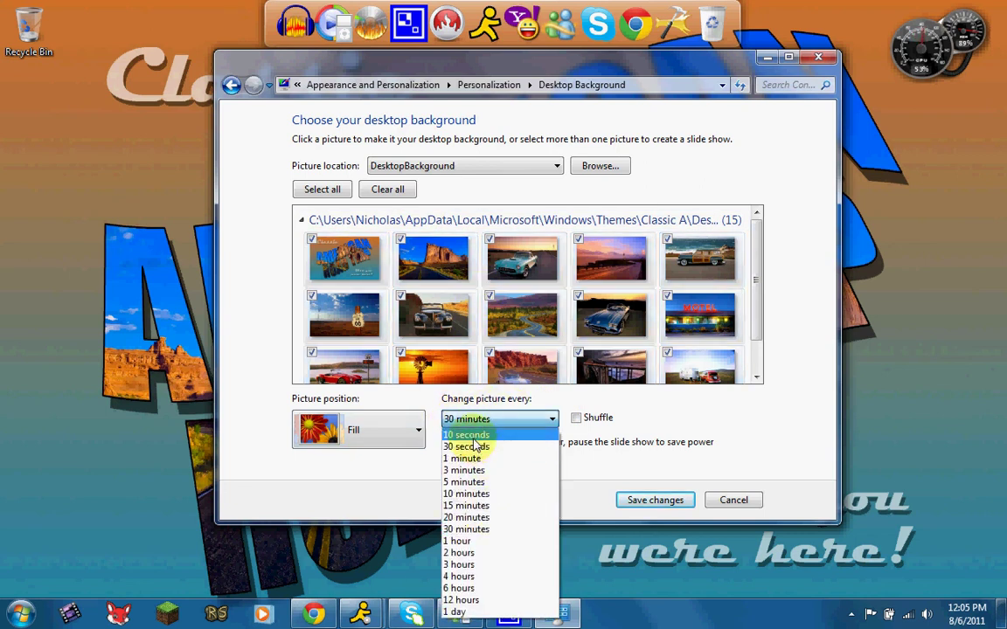
click(473, 436)
click(654, 500)
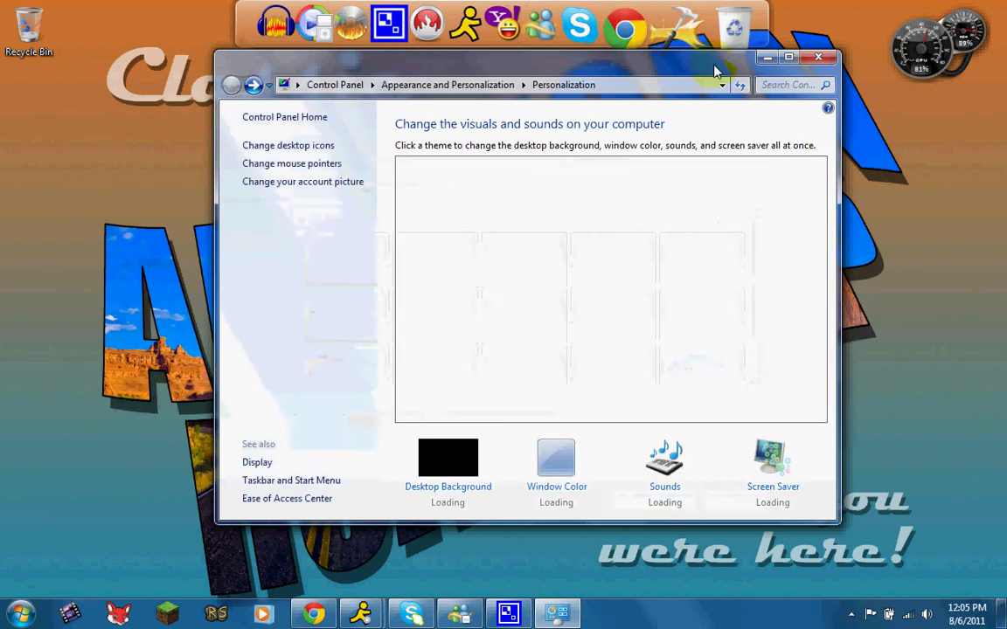
click(767, 57)
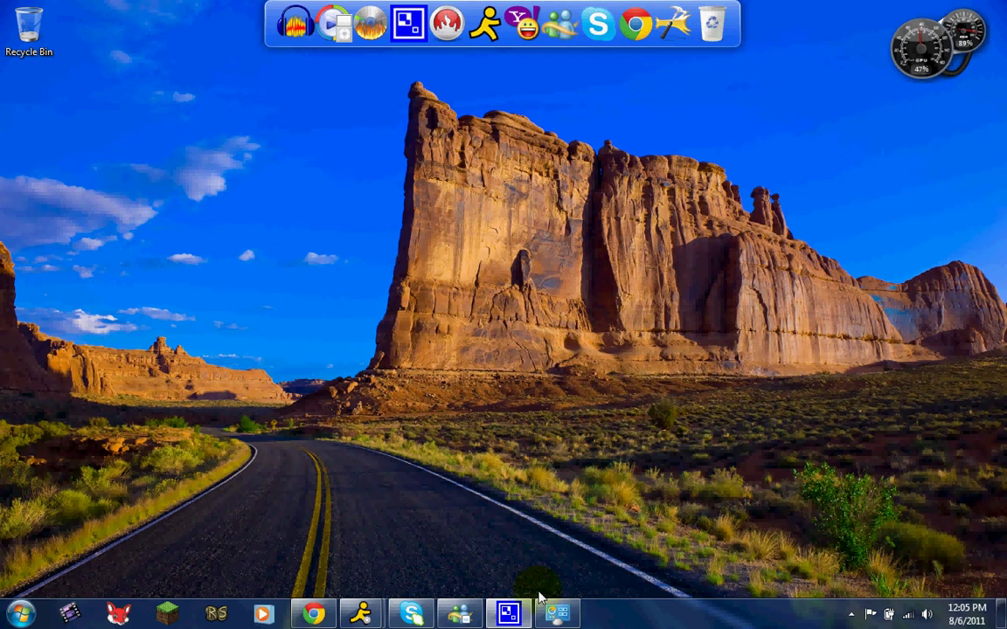
Step: Reapply the Classic American Road Trip theme and save the red sports car picture as the only desktop background
click(551, 611)
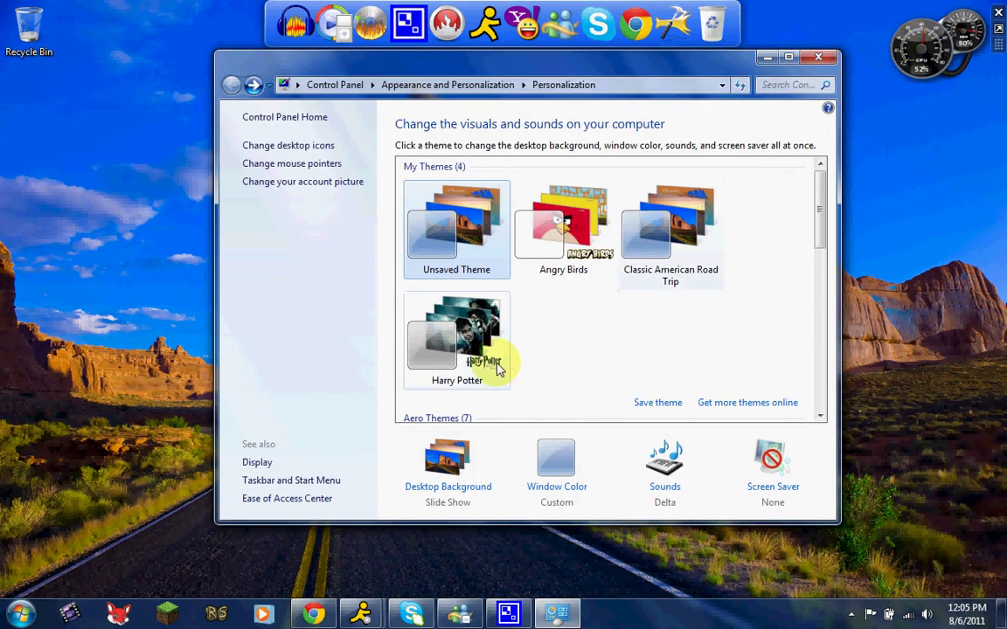
click(710, 243)
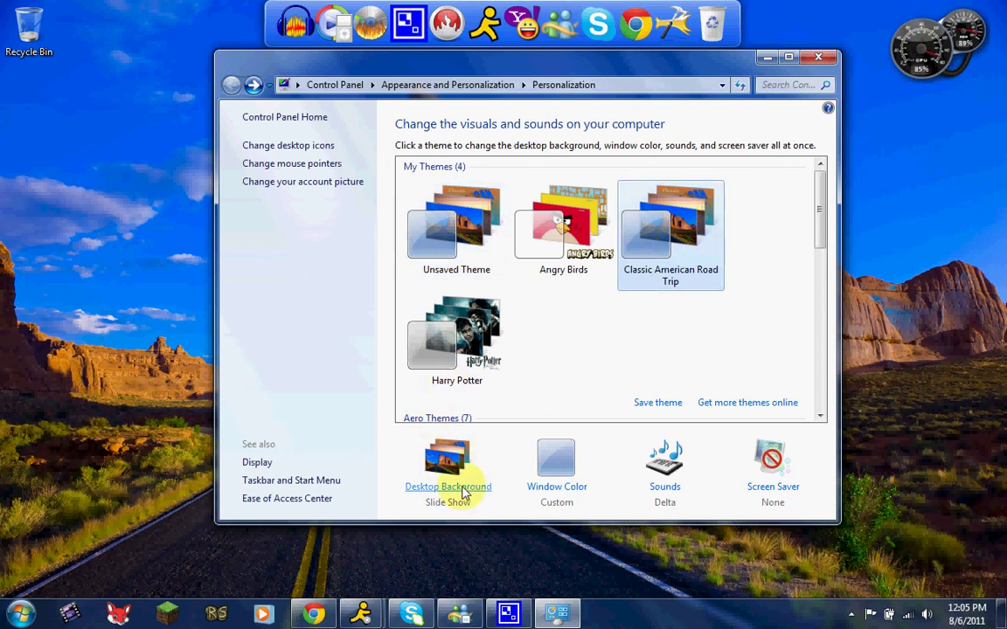
click(464, 492)
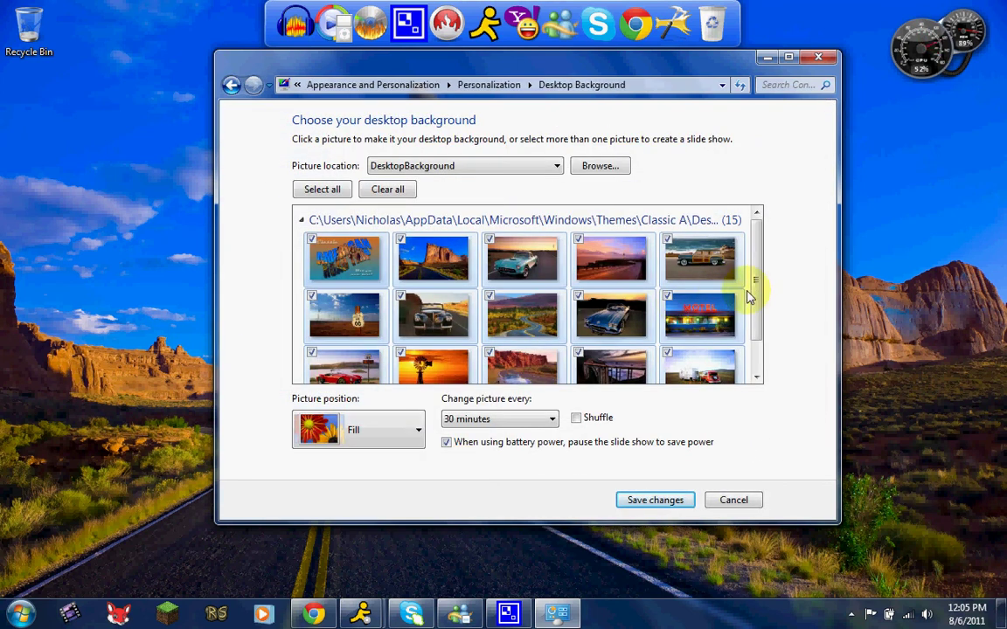
drag(758, 292, 761, 325)
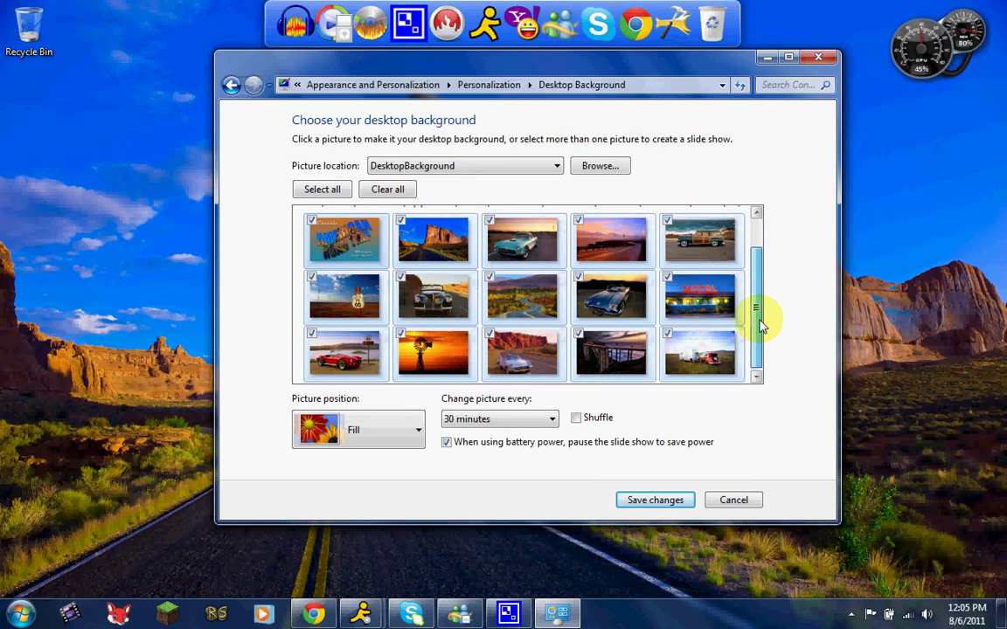
click(354, 350)
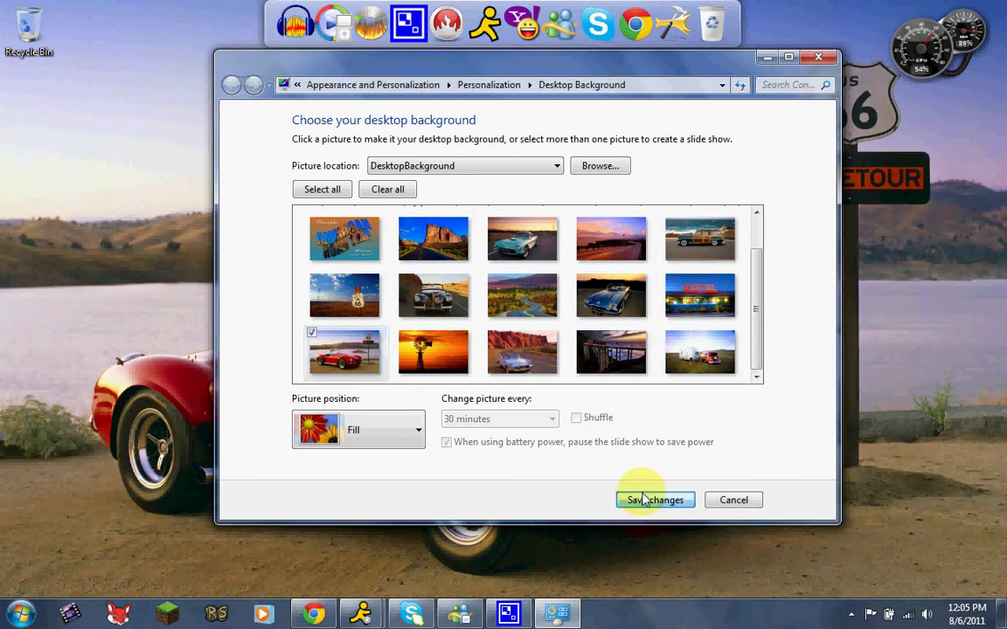
click(644, 499)
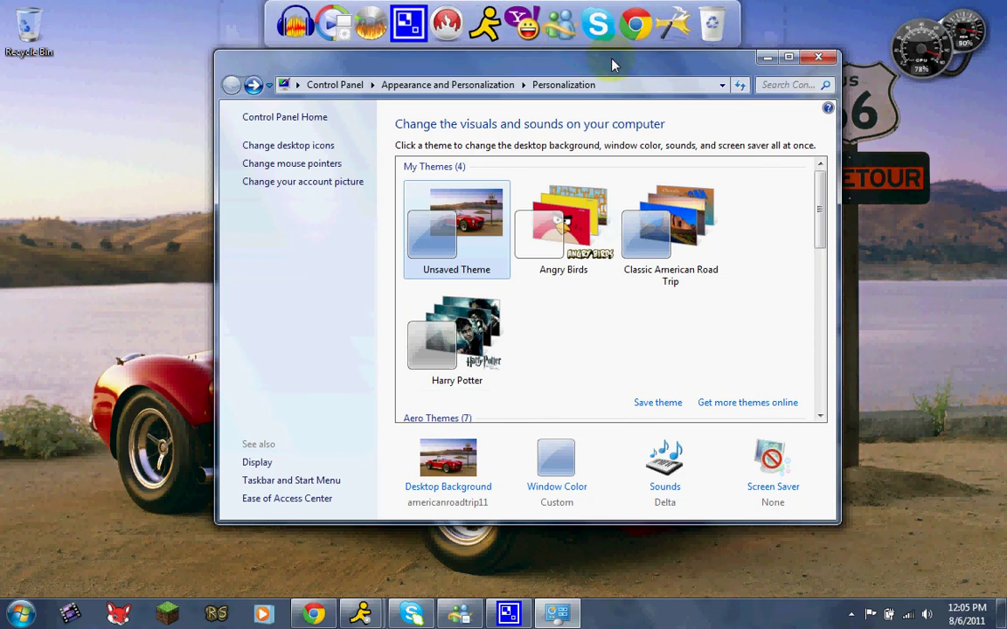
Step: Open the window color settings and turn transparency off and back on, moving the window around to compare its borders
drag(612, 63, 685, 152)
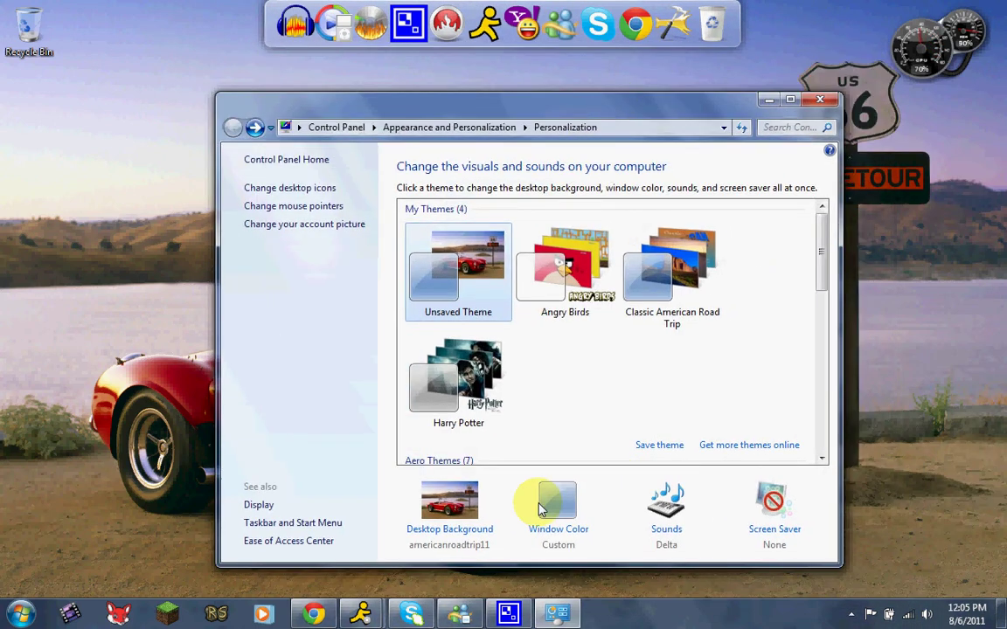
click(540, 510)
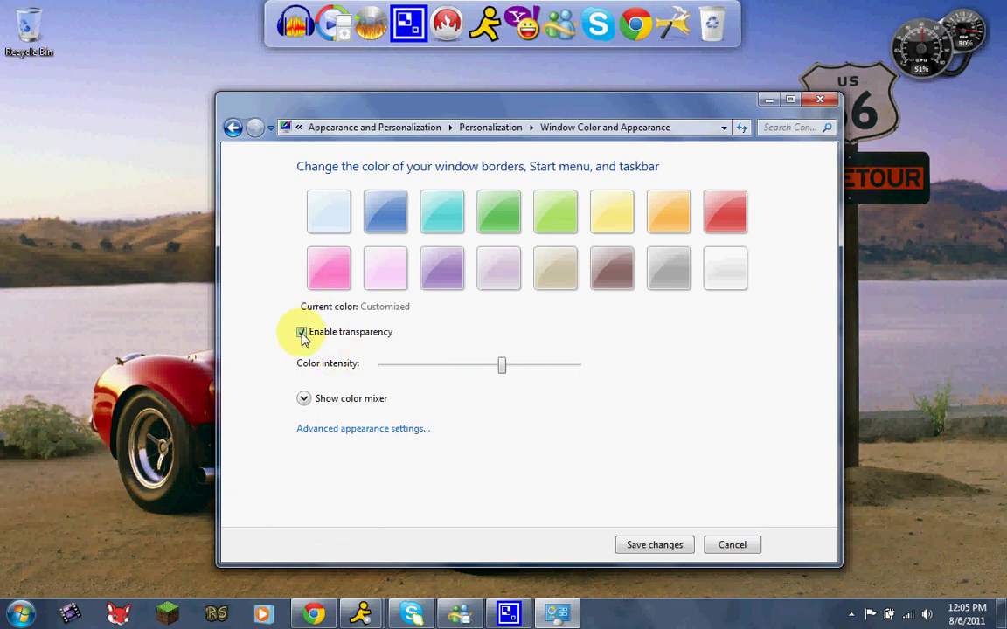
click(302, 333)
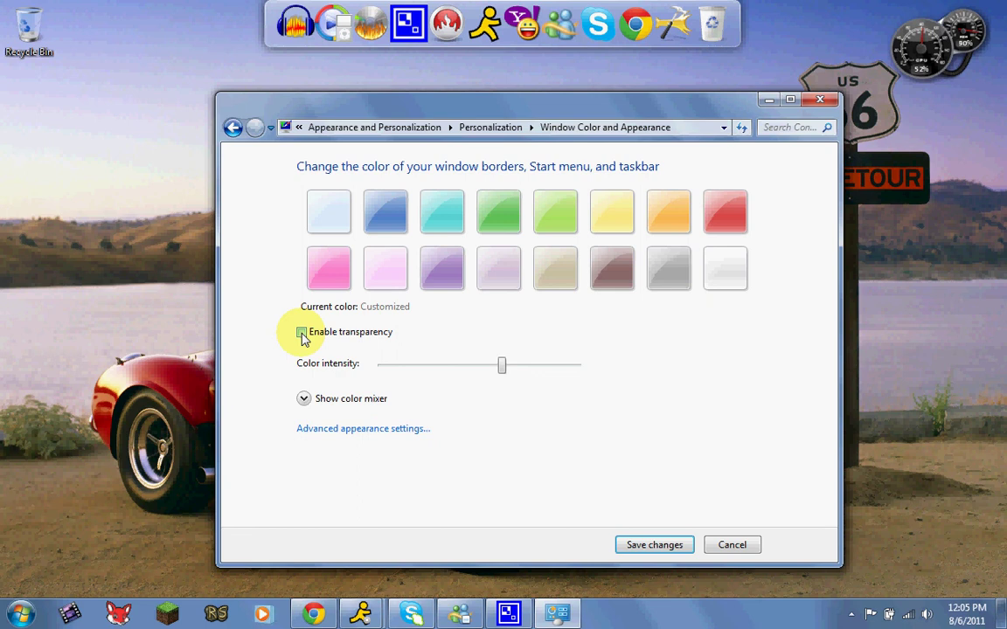
drag(690, 123, 617, 49)
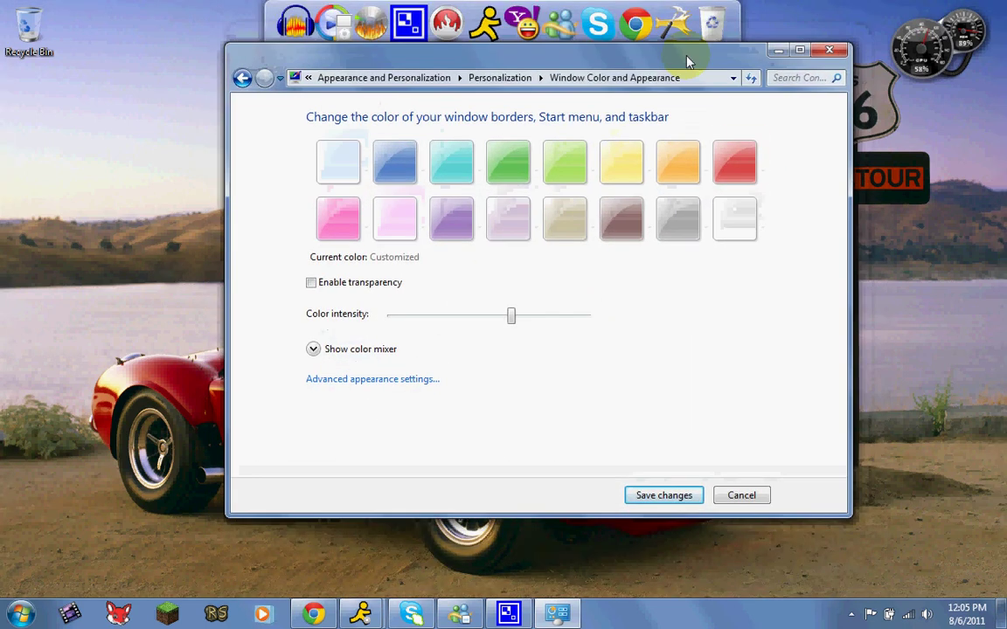
click(313, 284)
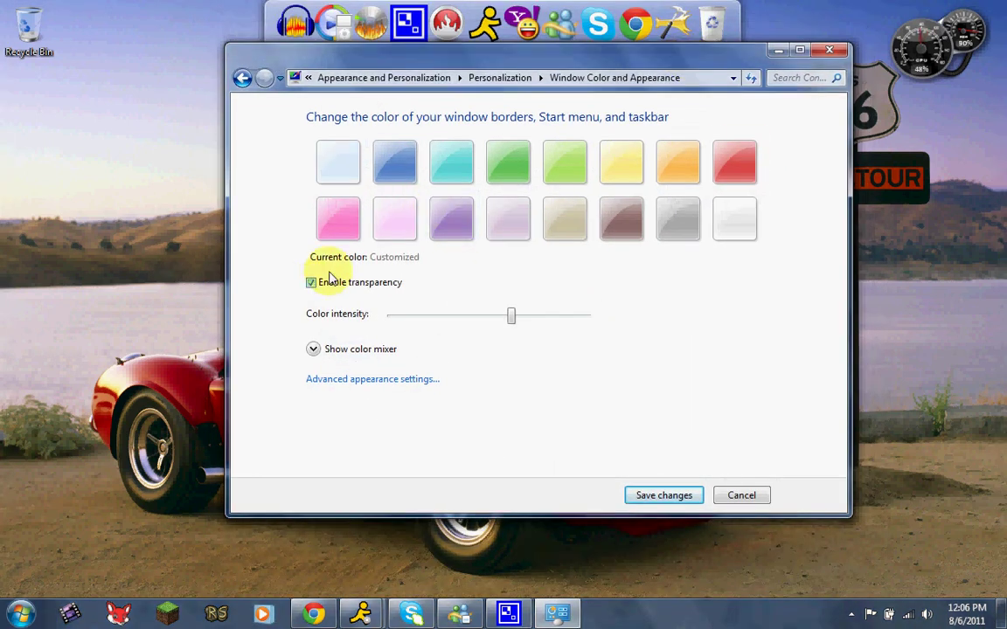
drag(434, 61, 393, 164)
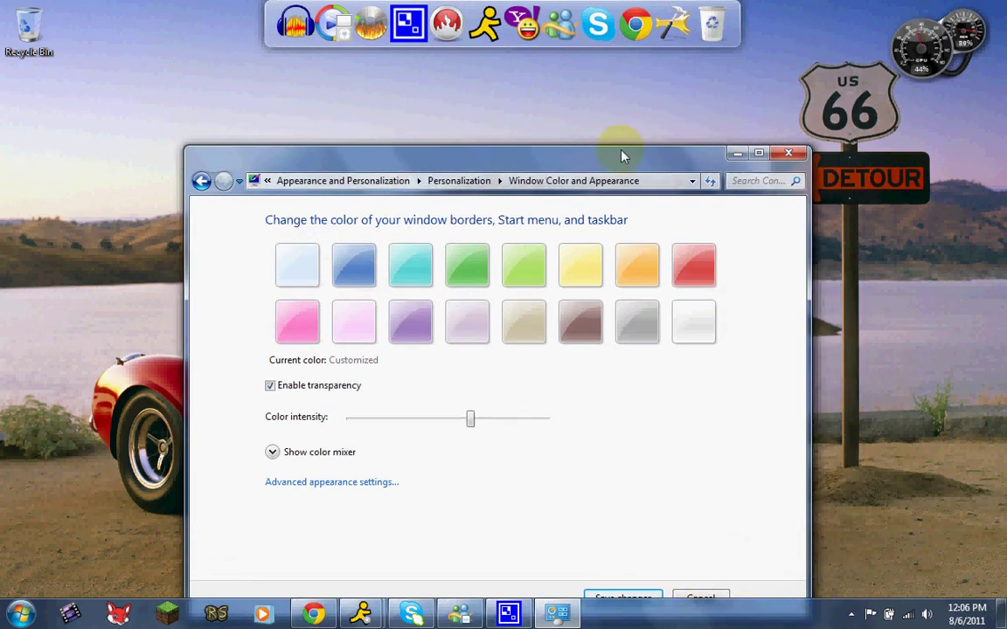
drag(623, 163, 651, 110)
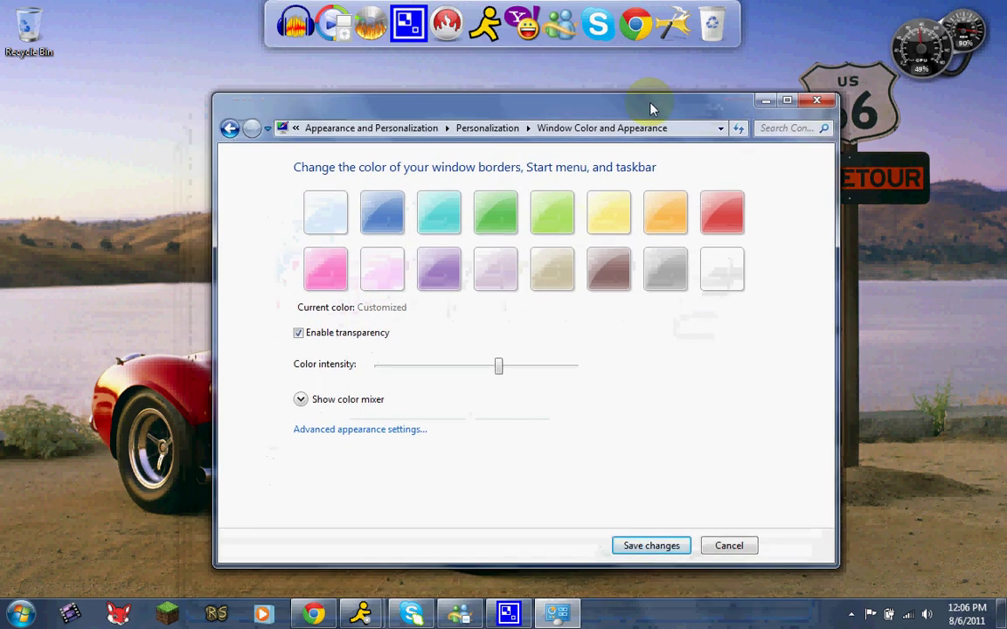
Step: Preview window colors including Ruby, Sky and Slate, choose Frost and save the changes
click(717, 204)
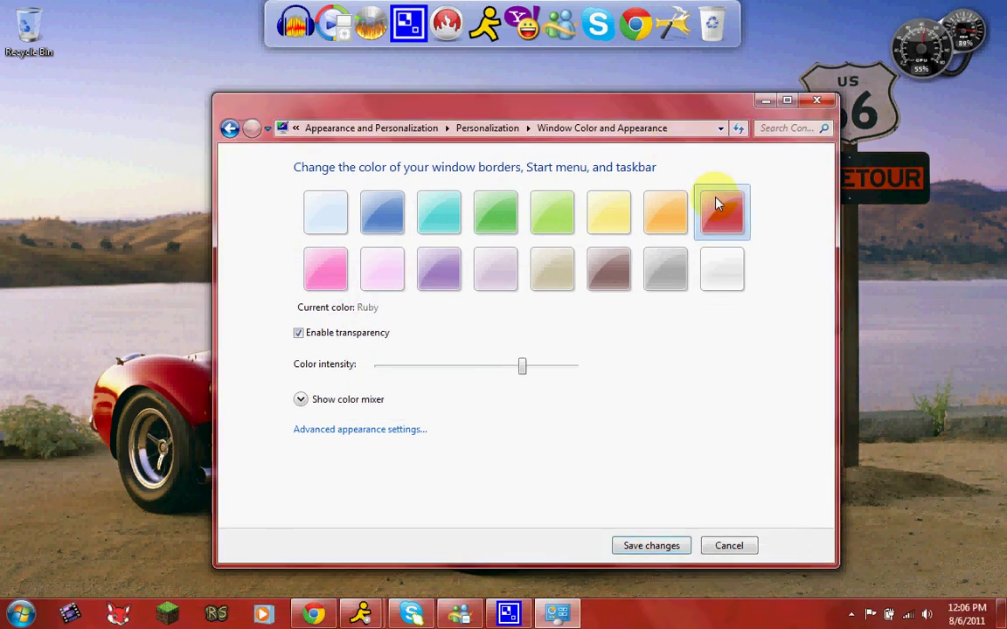
click(386, 215)
click(347, 213)
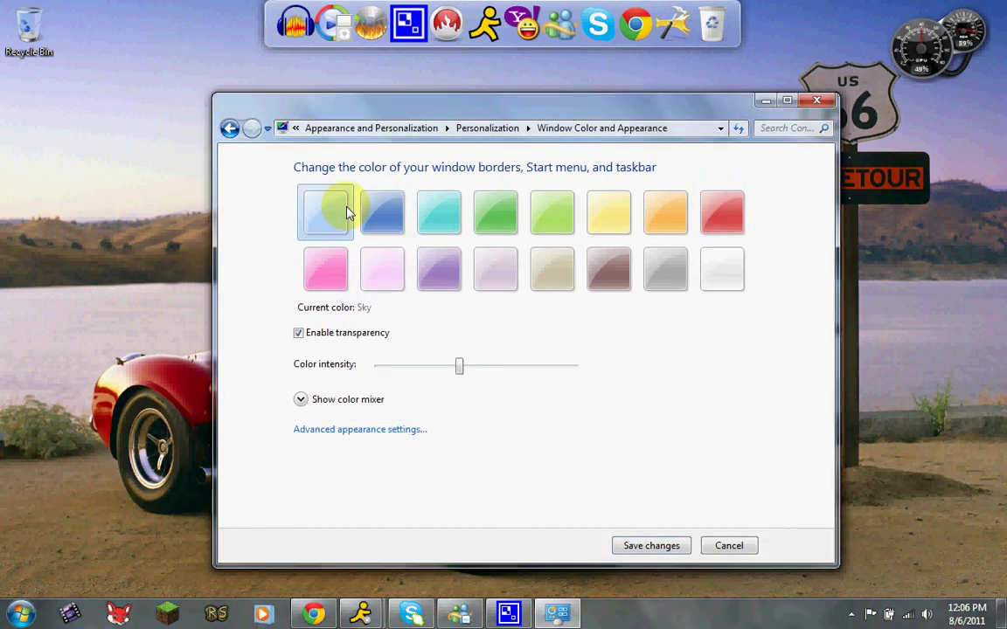
click(622, 262)
click(663, 273)
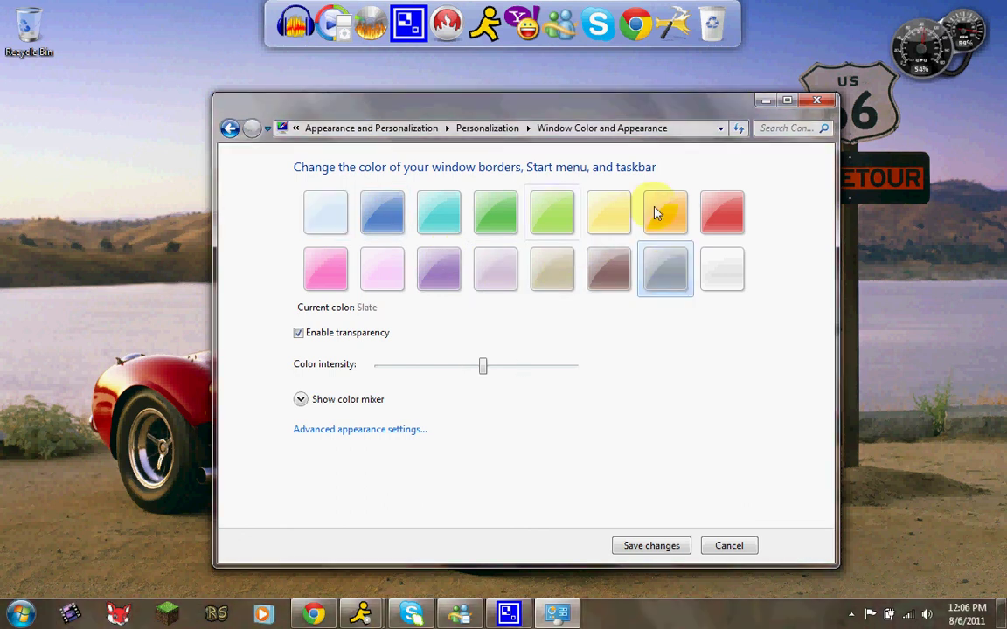
click(726, 272)
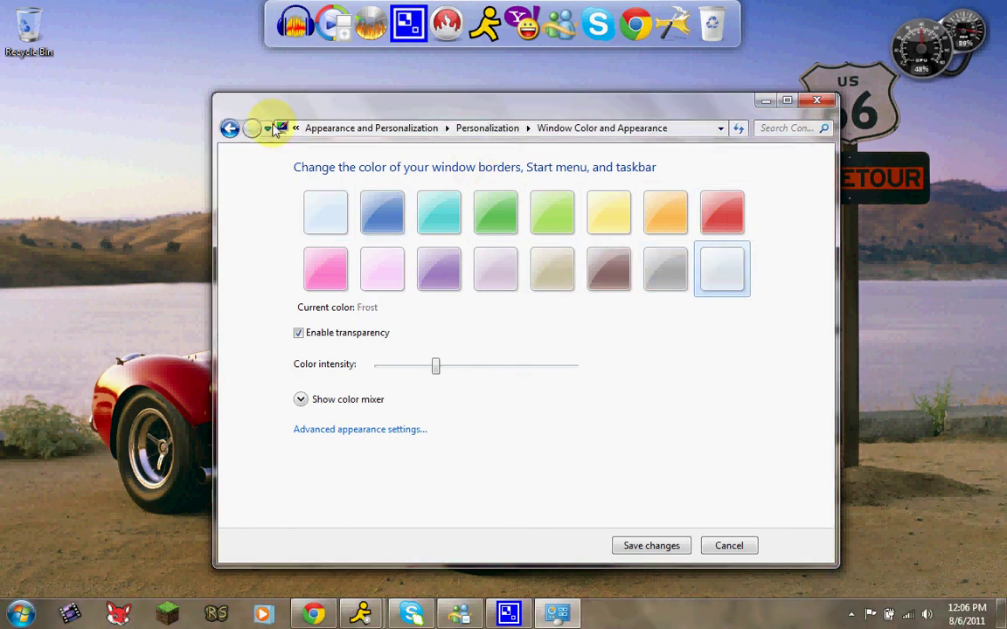
click(327, 199)
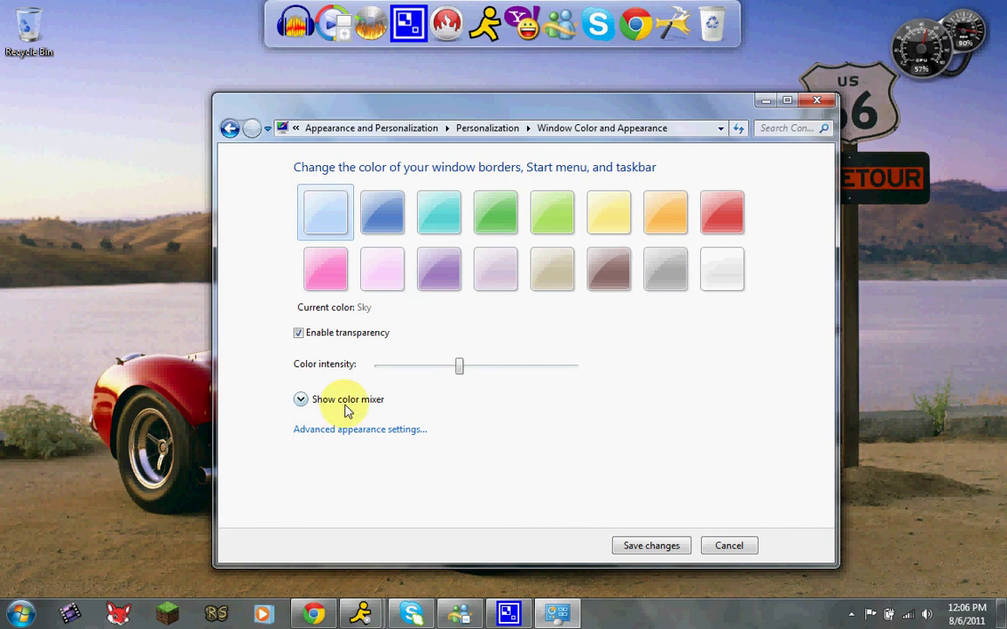
click(726, 284)
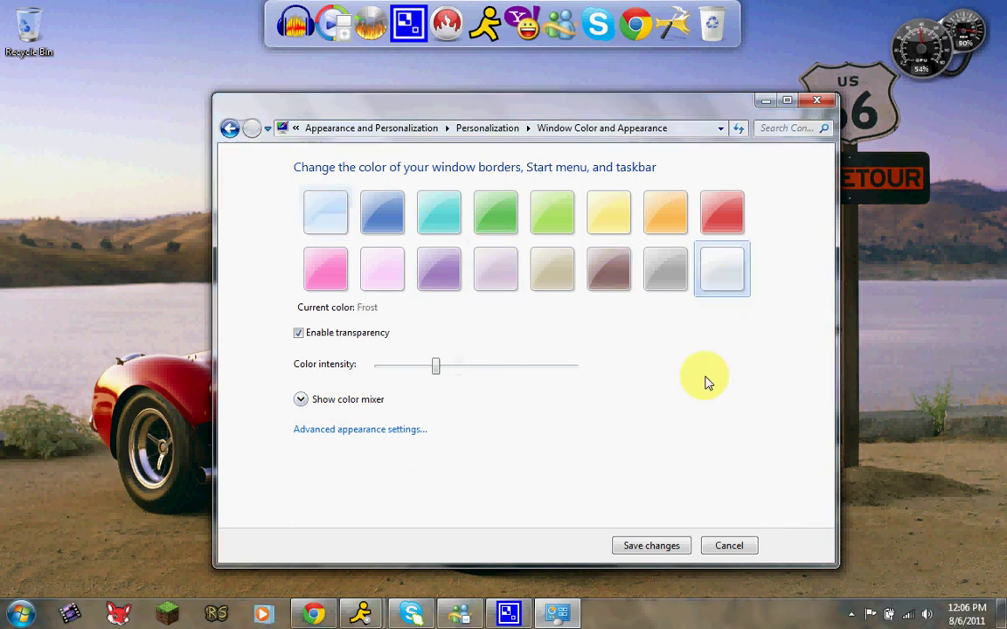
click(651, 546)
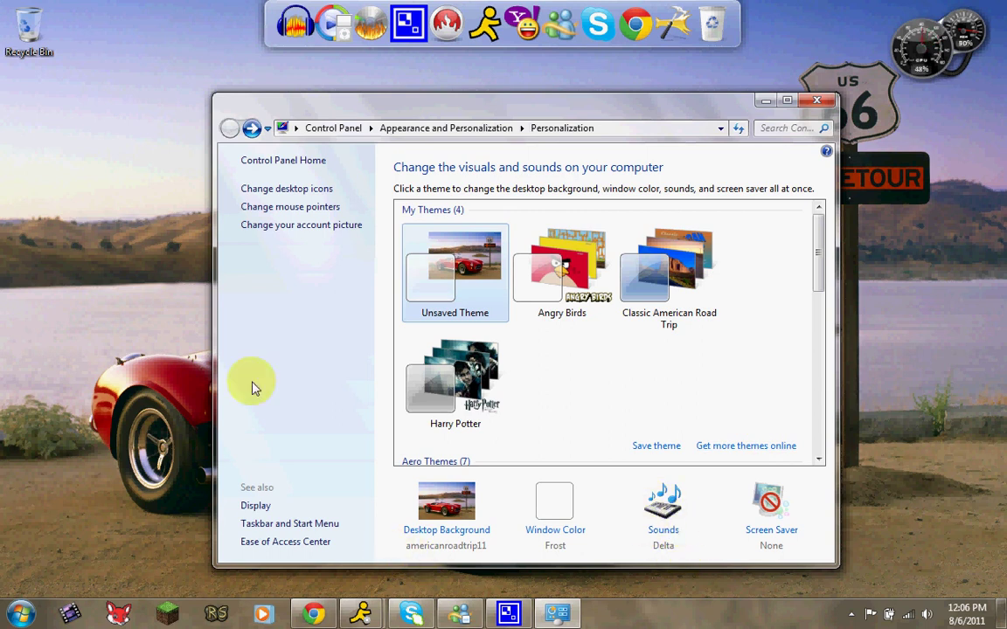
Step: Examine the available mouse pointer schemes, keep Windows Aero (system scheme) and close the Personalization window
click(262, 207)
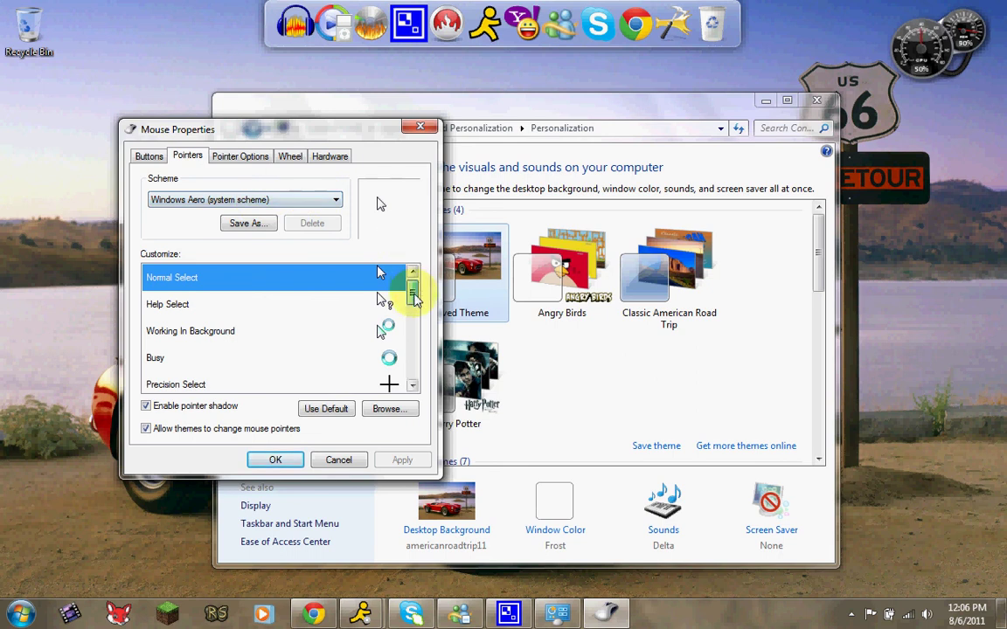
drag(412, 291, 407, 232)
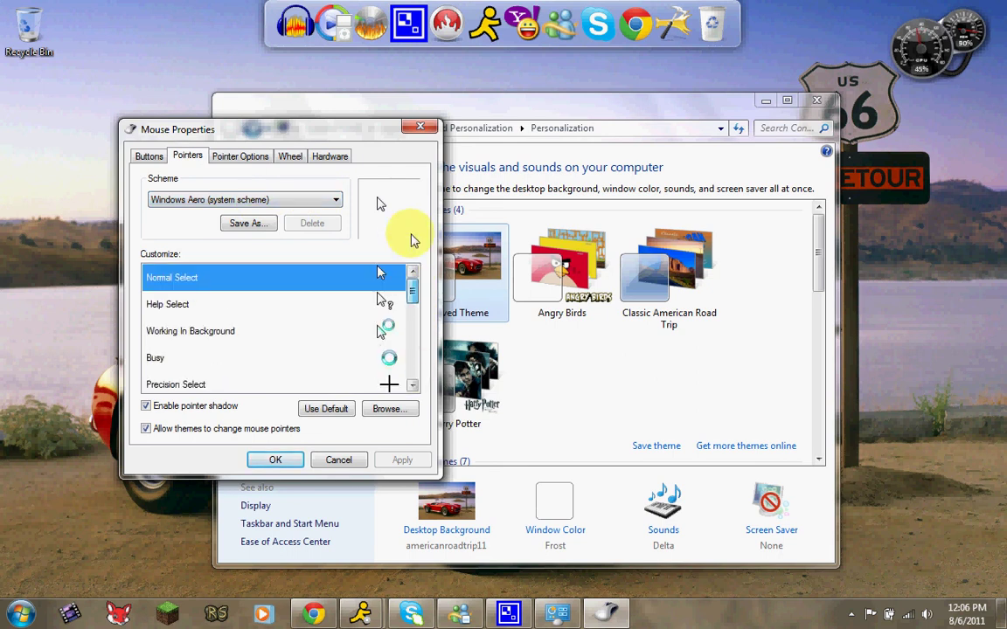
click(265, 203)
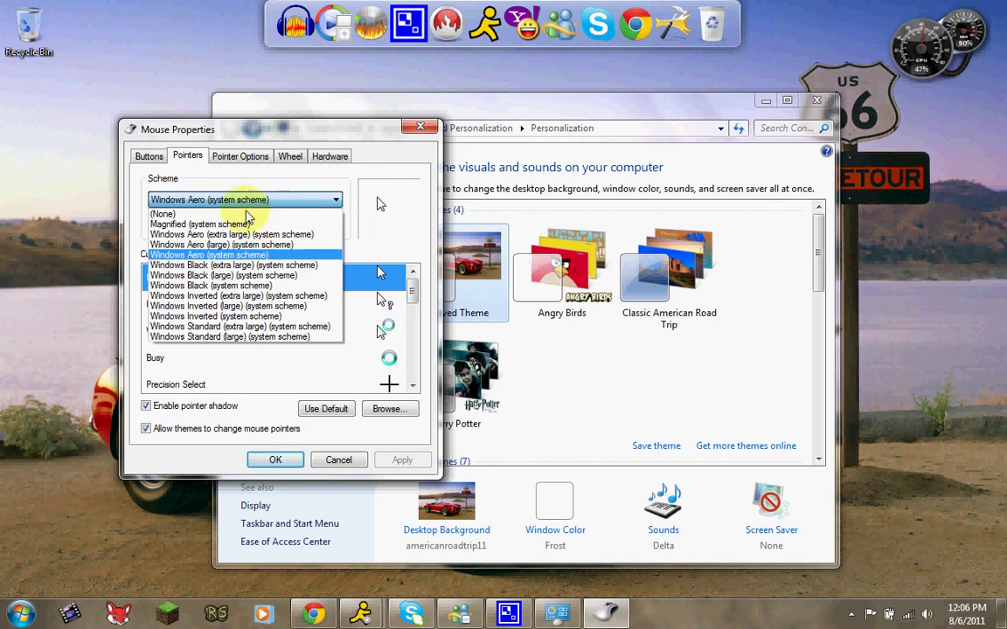
click(267, 182)
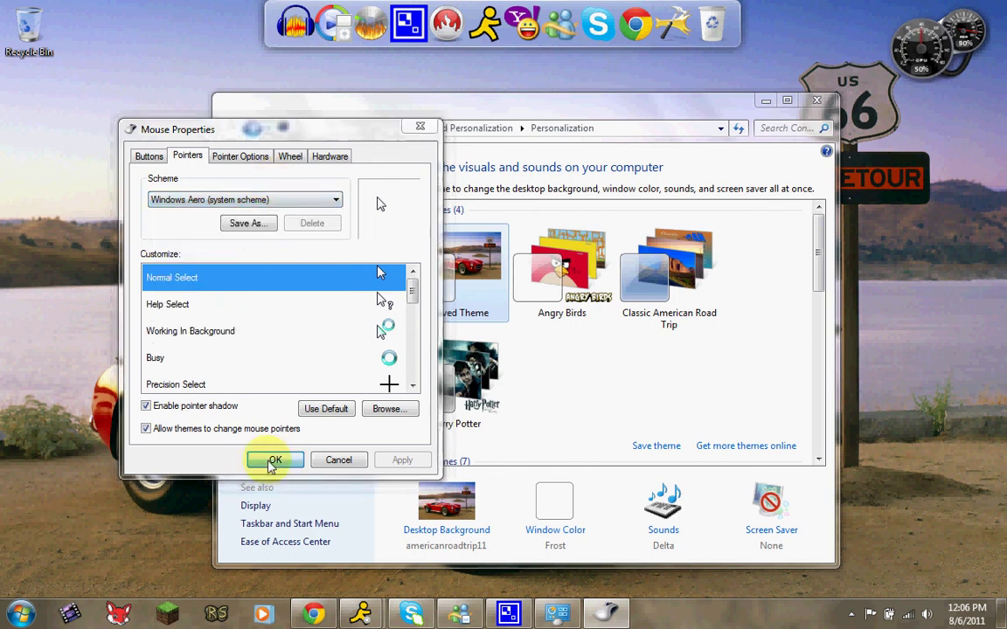
click(276, 460)
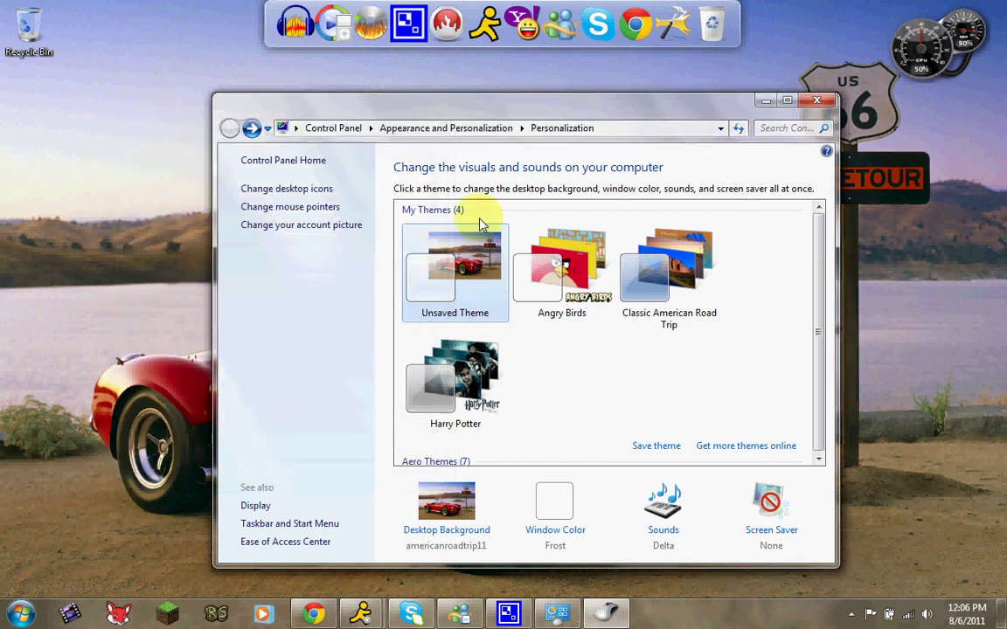
click(817, 102)
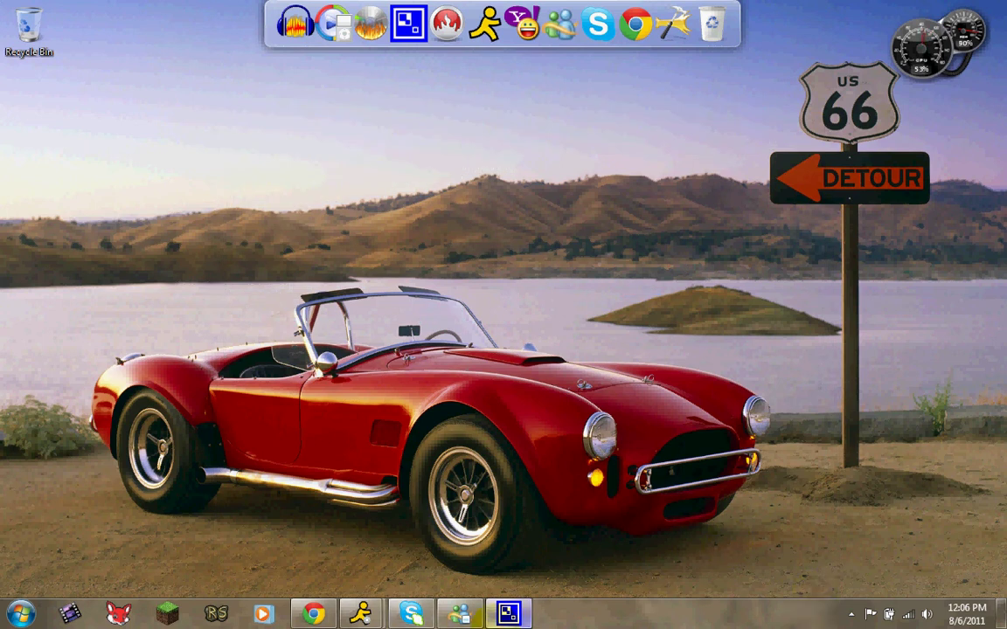
Step: Show the hidden notification area icons and bring up the CamStudio recorder window
click(851, 615)
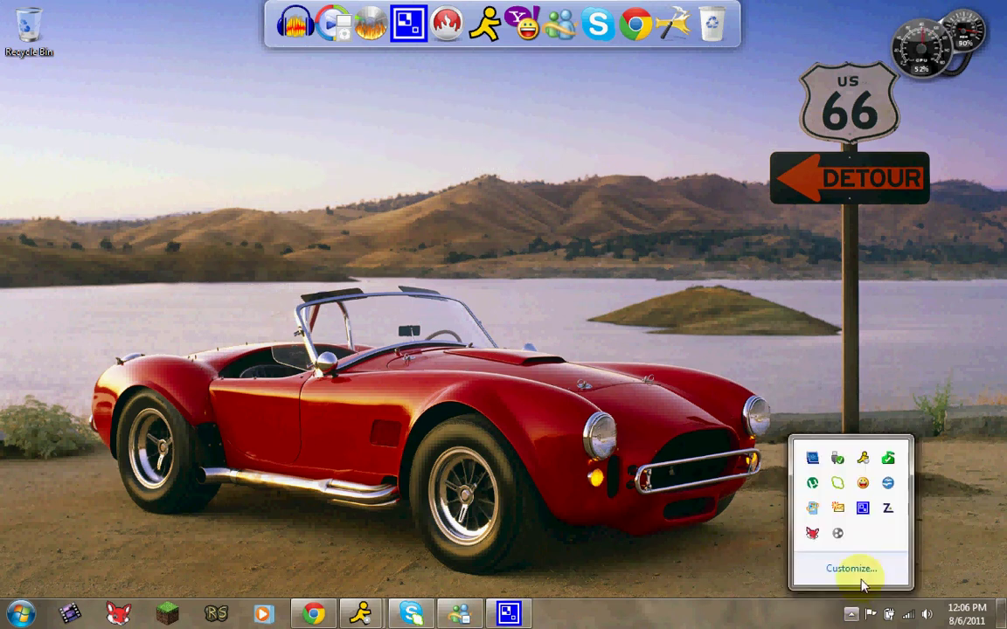
click(863, 509)
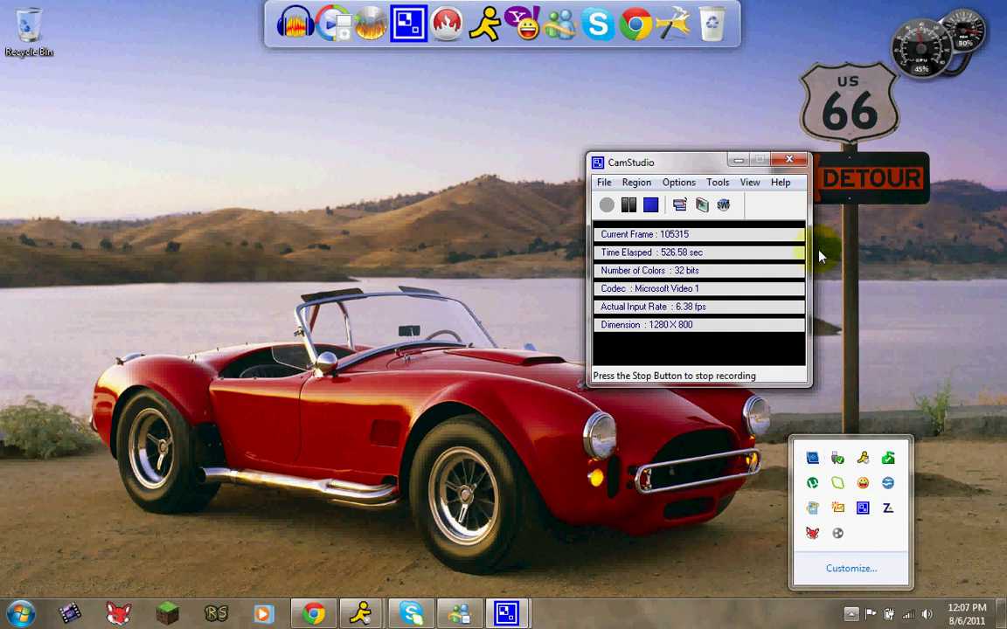
Step: Minimize the CamStudio window, dismiss the hidden icons and cycle through the live previews of all open windows before returning to the desktop
click(738, 161)
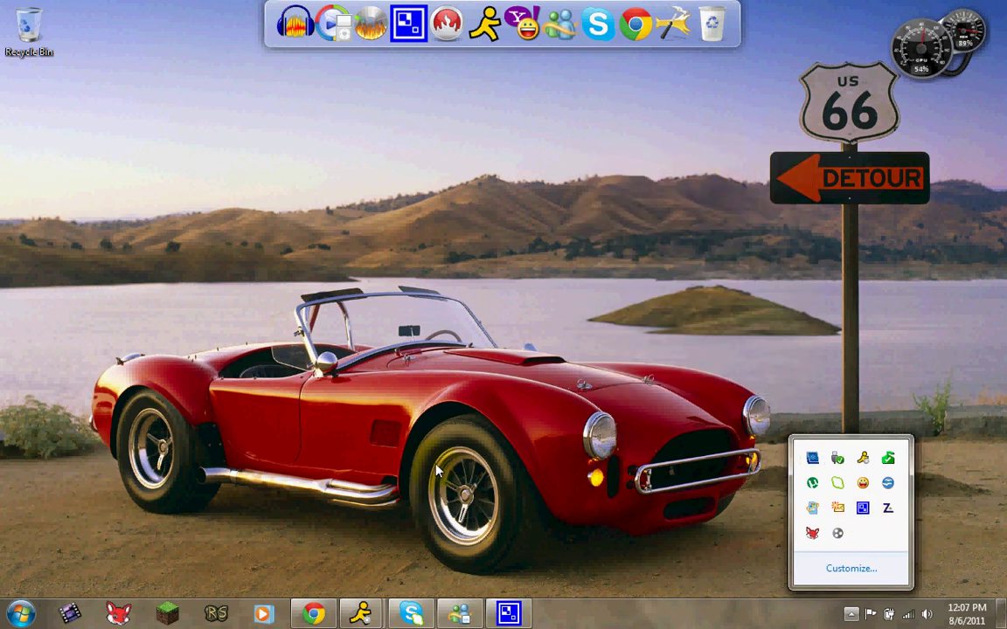
click(391, 424)
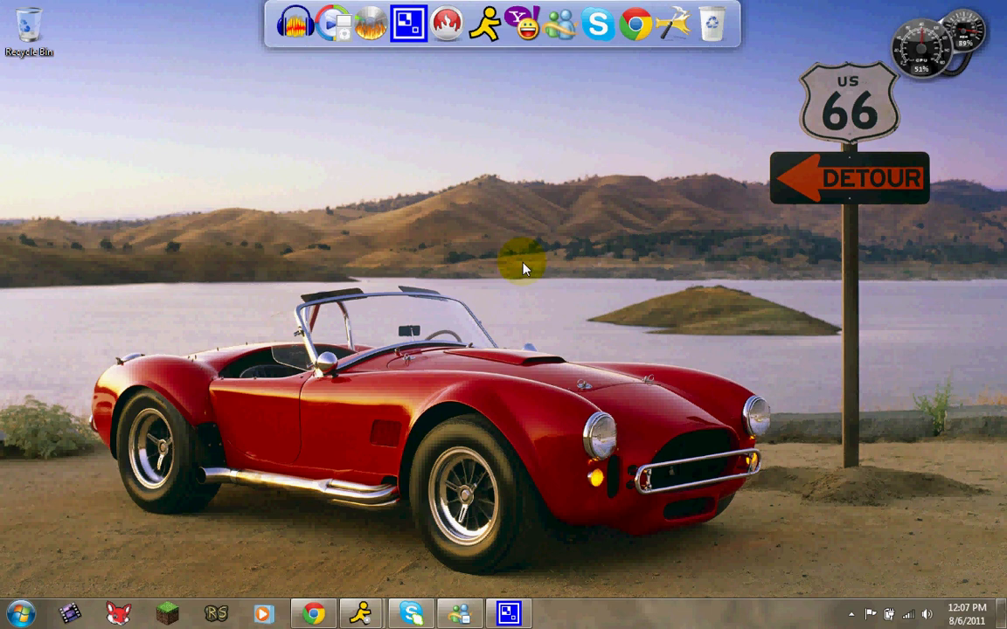
key(alt+Tab)
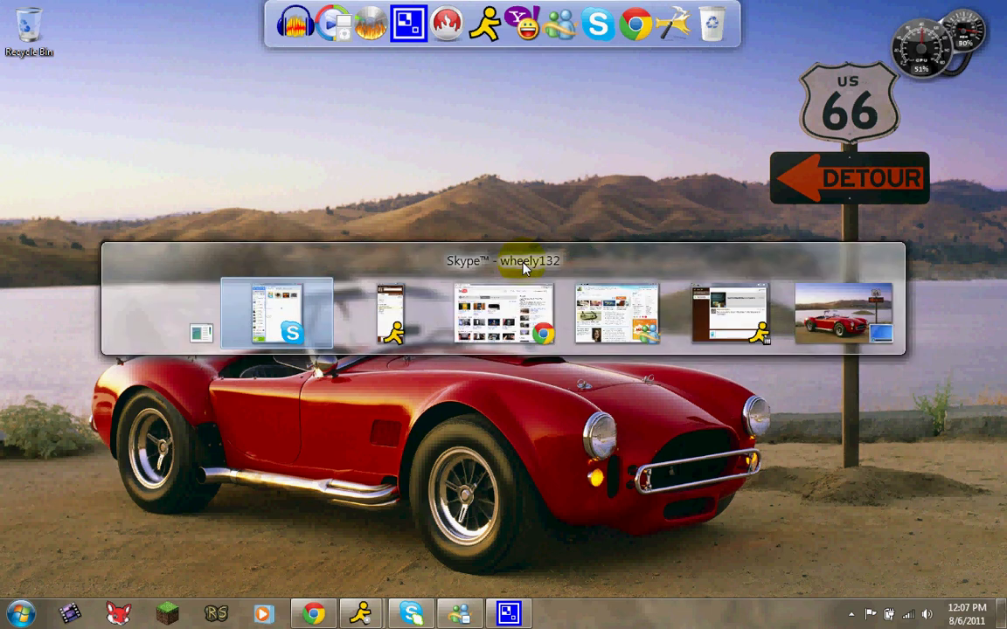
key(alt+Tab)
key(alt+Tab)
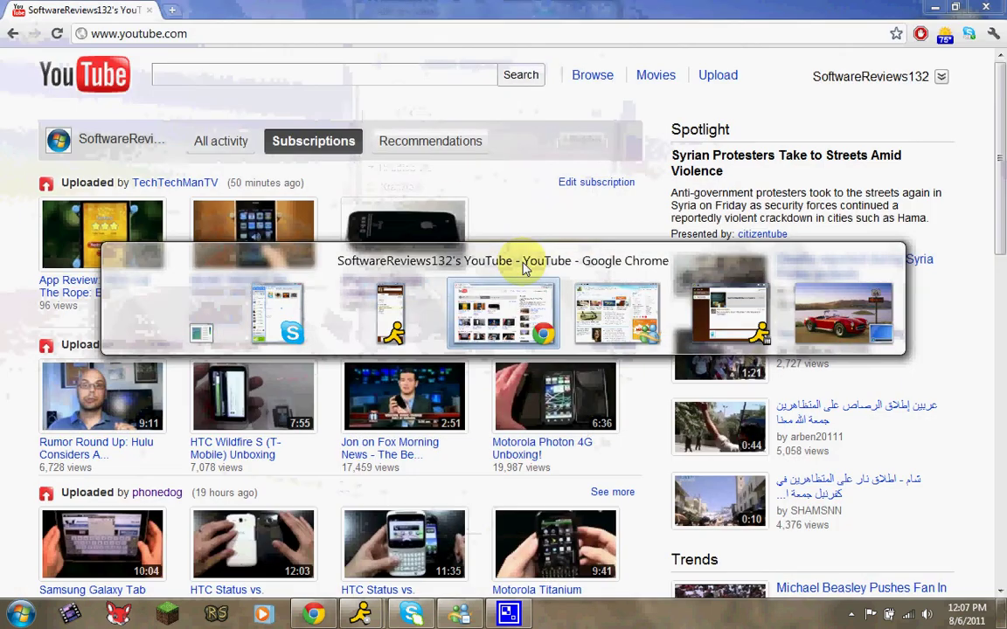
key(alt+Tab)
key(alt+Tab)
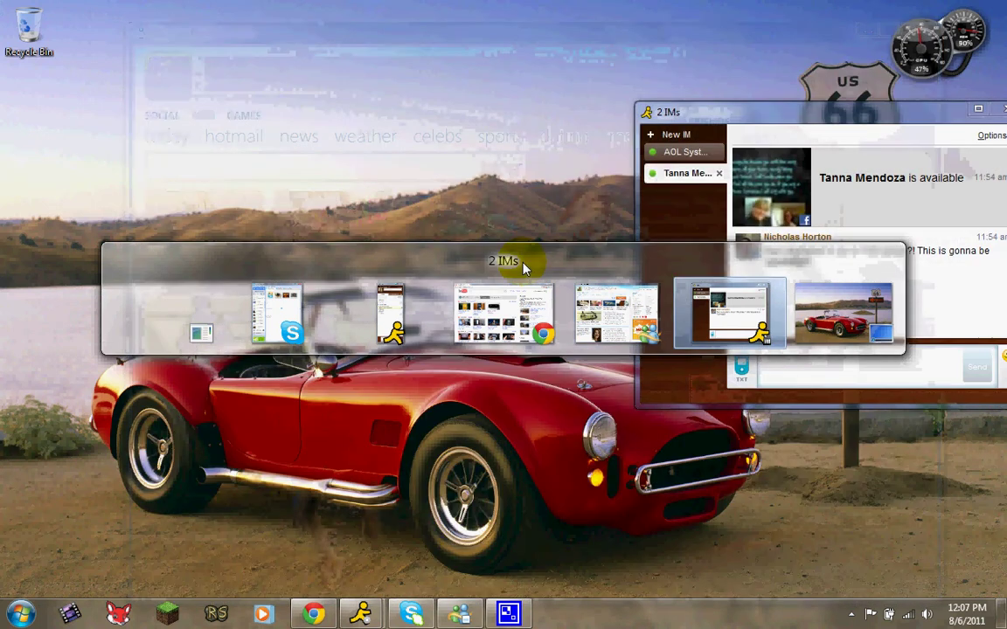
key(alt+Tab)
key(alt+Tab)
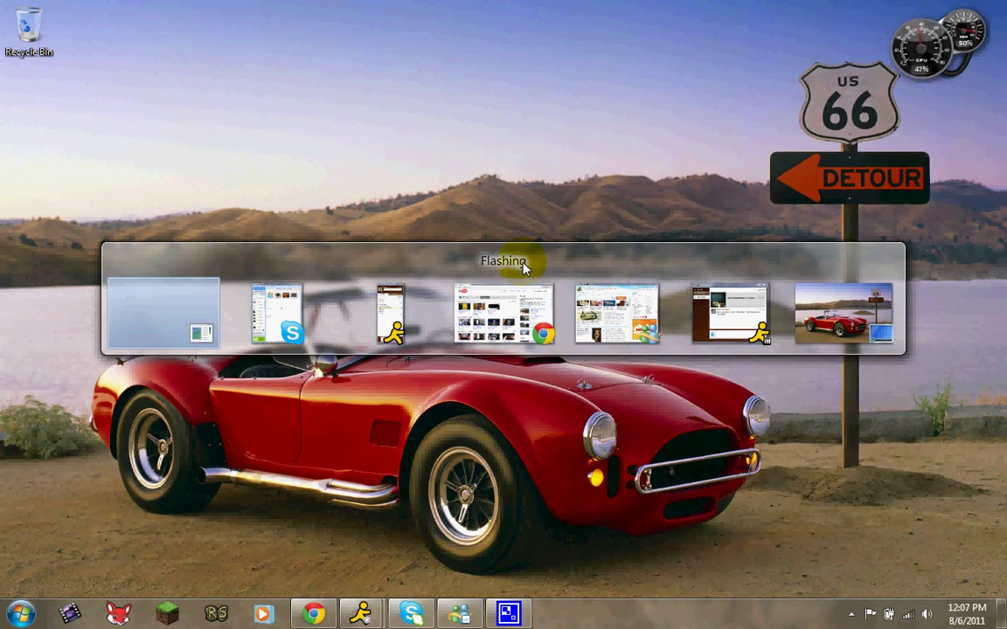
key(alt+Tab)
key(alt+Tab)
key(alt+Tab)
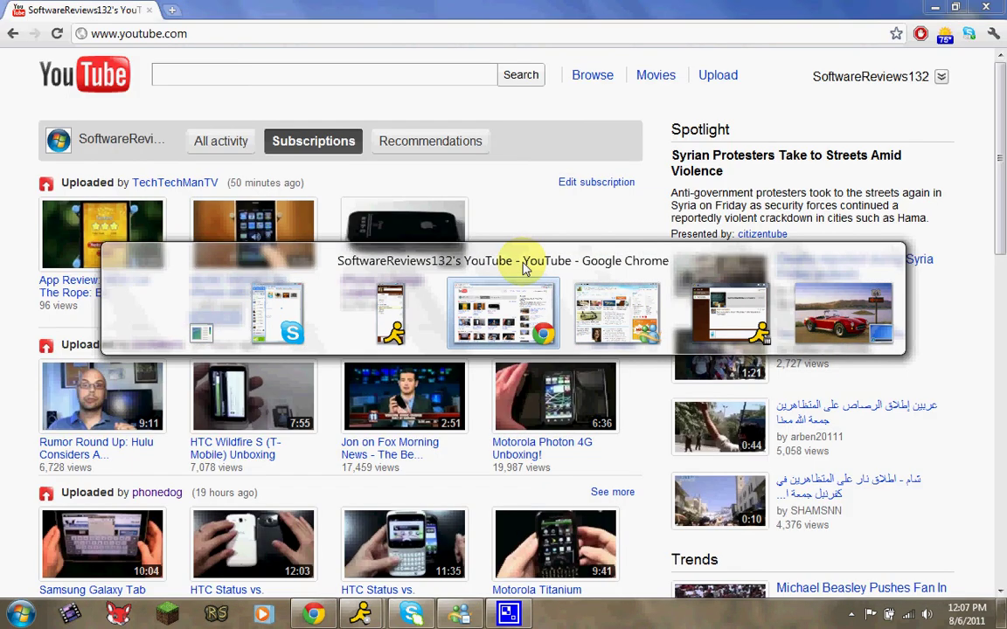
key(alt+Tab)
key(alt+Tab)
key(alt+Tab)
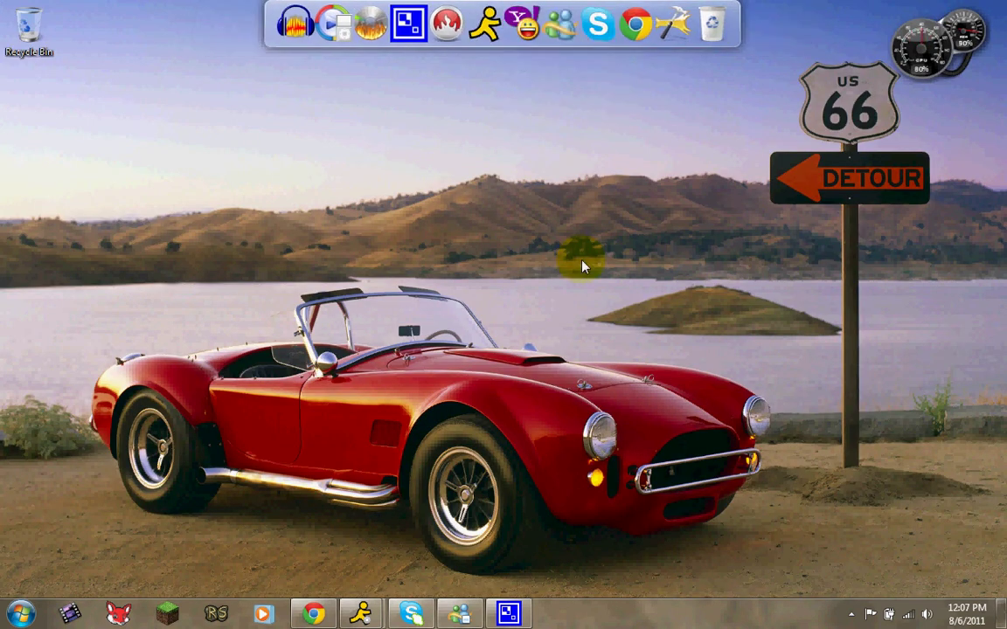
Step: Show the hidden notification area icons, view the recording options of the CamStudio icon and dismiss them without choosing any
click(847, 618)
right_click(863, 507)
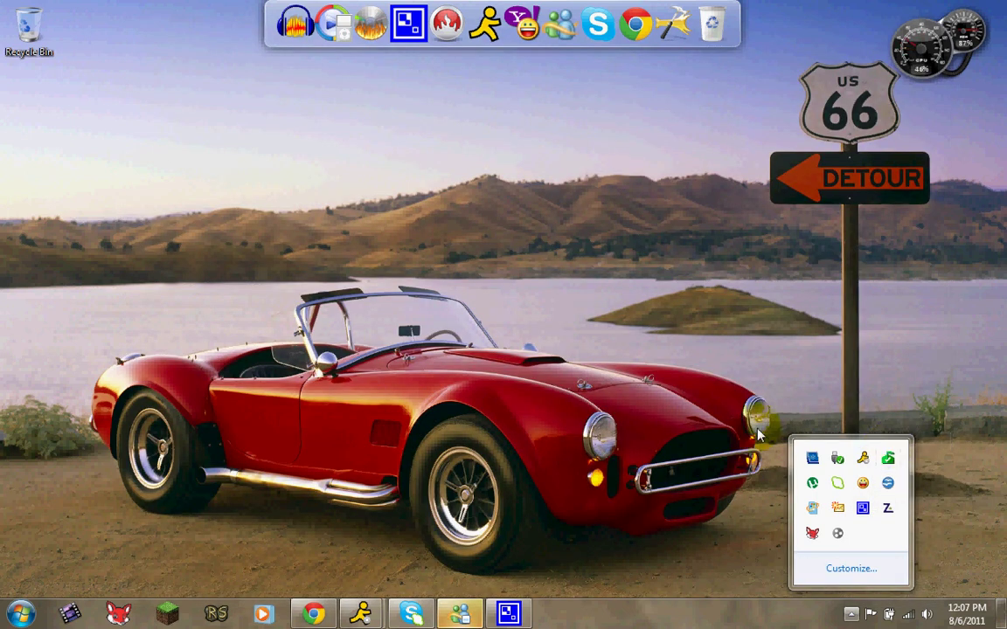
right_click(862, 508)
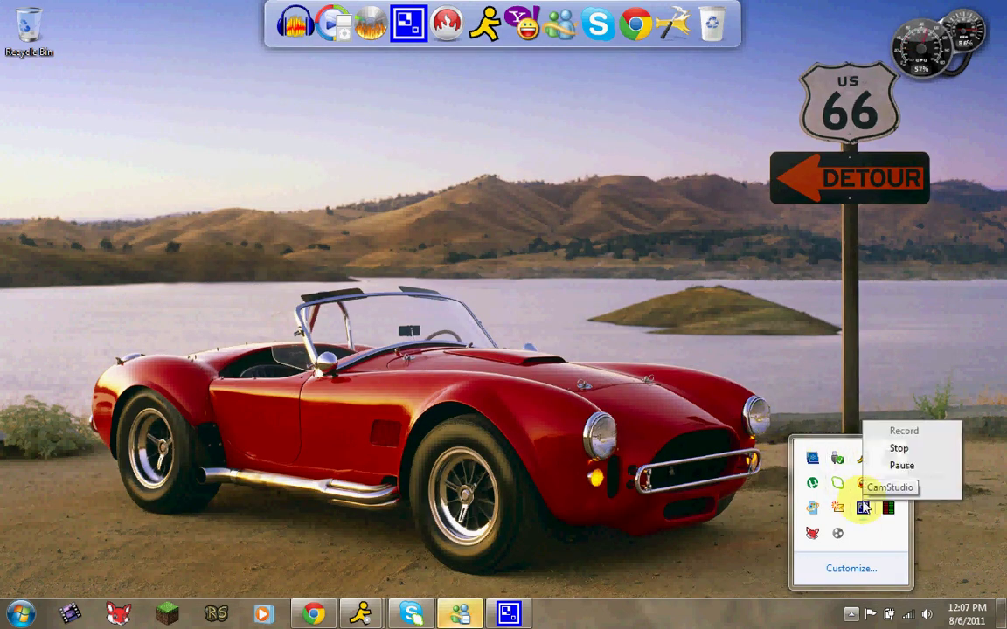
click(735, 430)
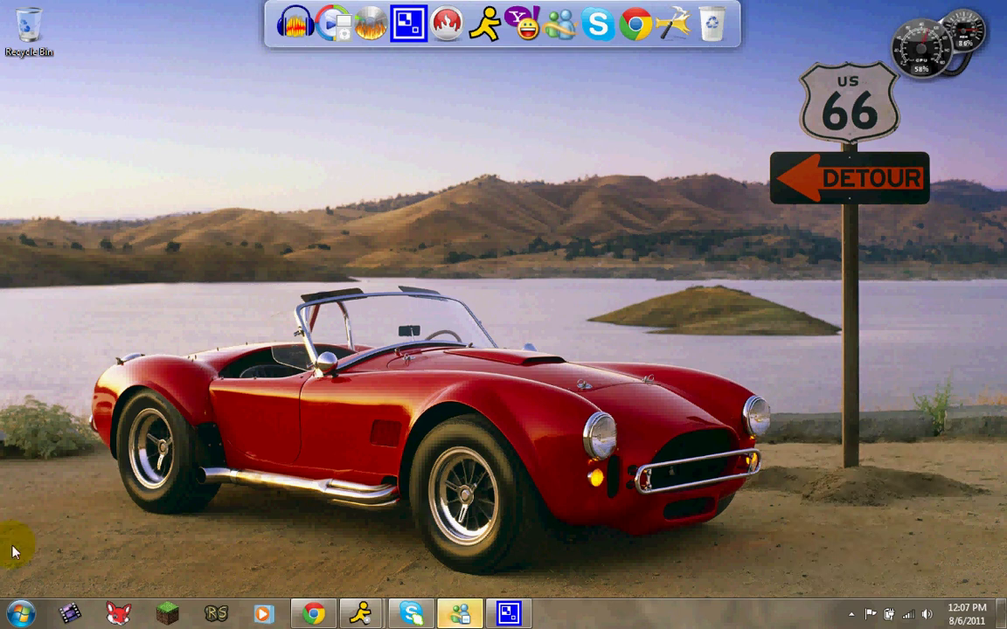
Step: Open the desktop gadget gallery and follow its link to get more gadgets online in Chrome
right_click(541, 235)
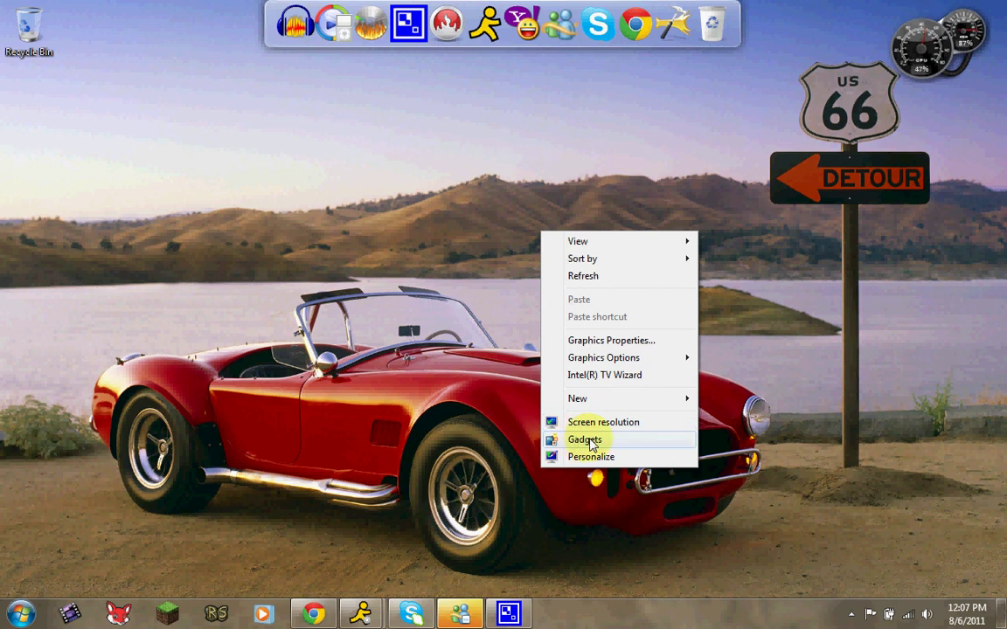
click(589, 442)
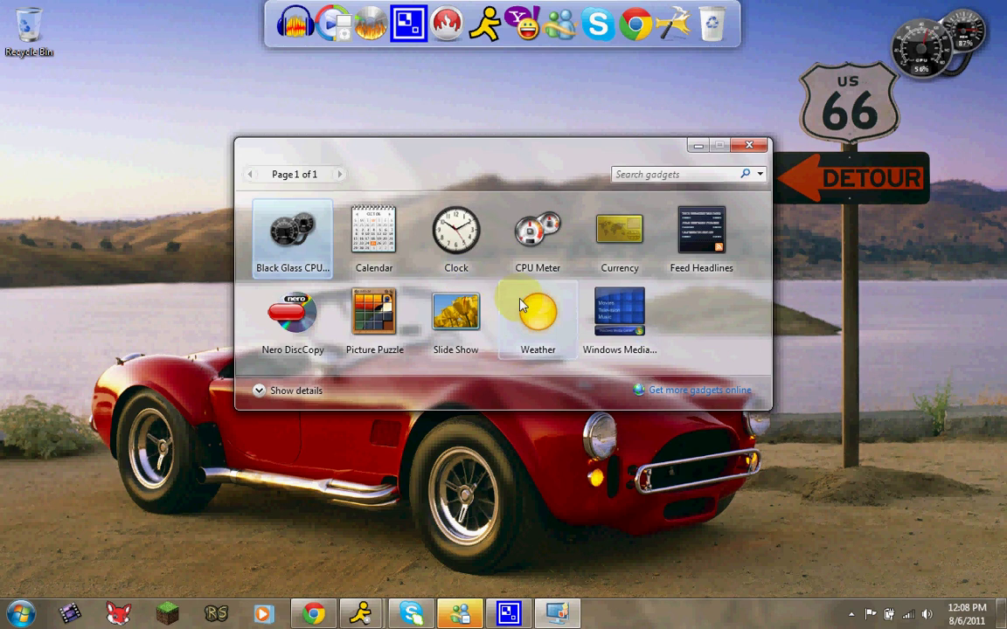
click(673, 398)
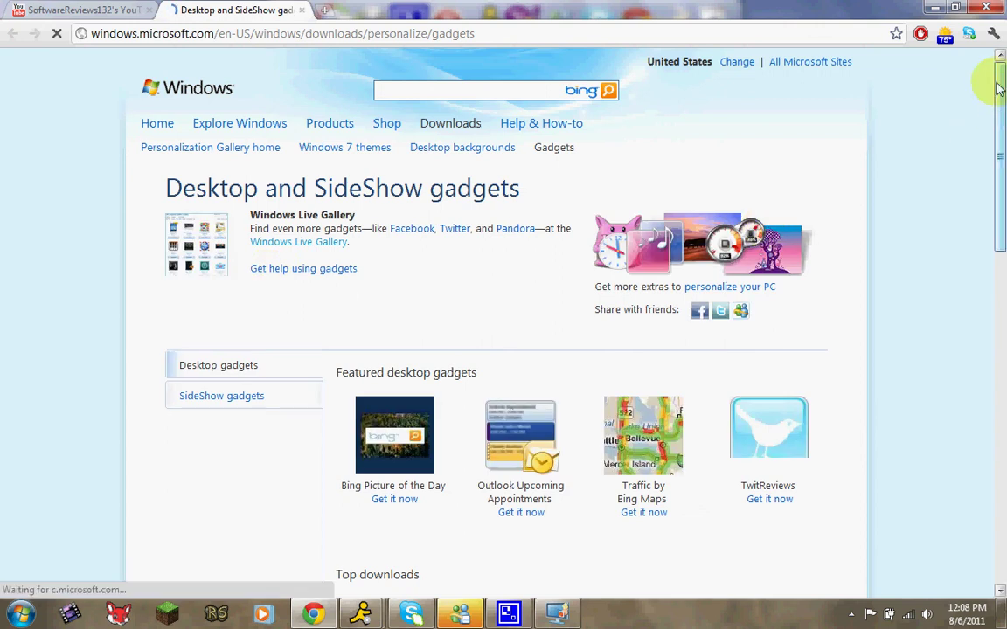
Step: Look through the Desktop and SideShow gadgets page, minimize the browser and close the gadget gallery
drag(999, 88, 1003, 235)
drag(999, 232, 890, 55)
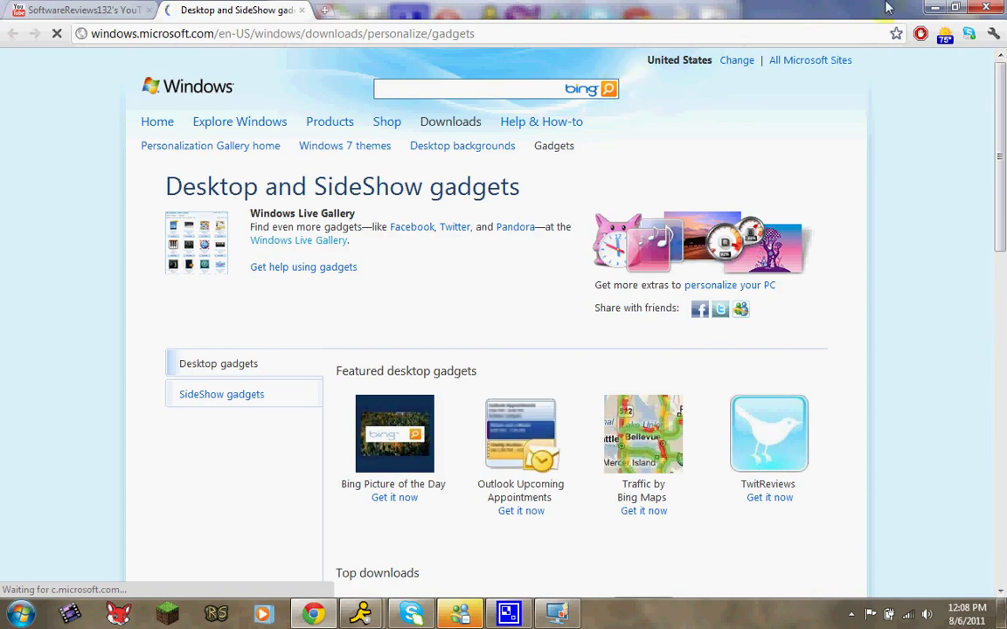
click(935, 7)
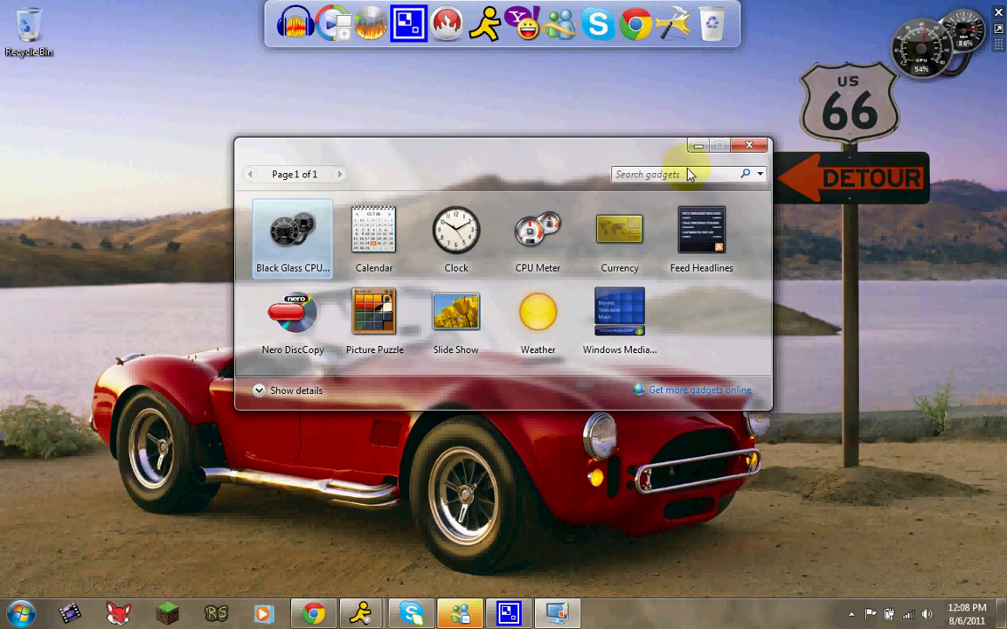
click(749, 144)
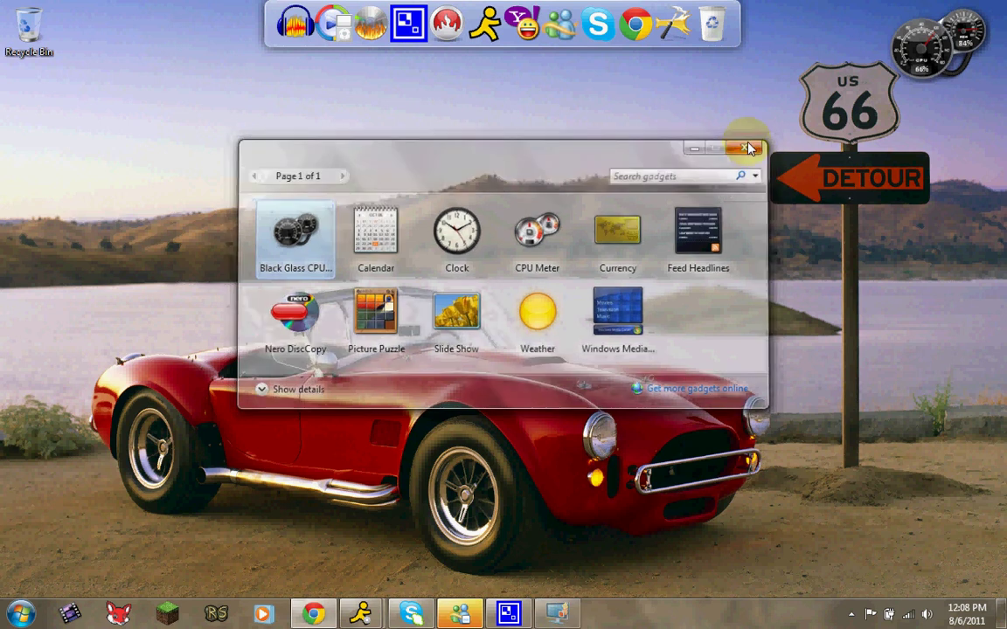